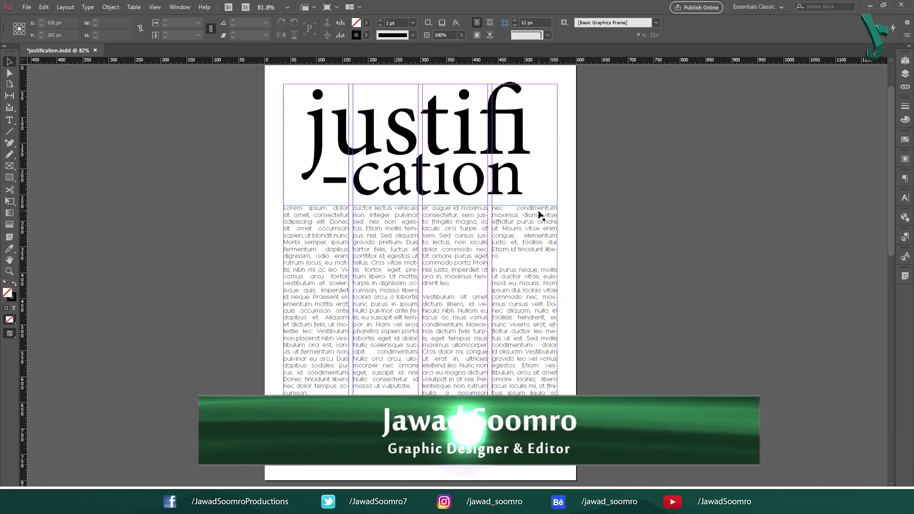
Step: Inspect the Paragraph Style's justification settings, then close its options without changes
left_click(906, 242)
double_click(833, 270)
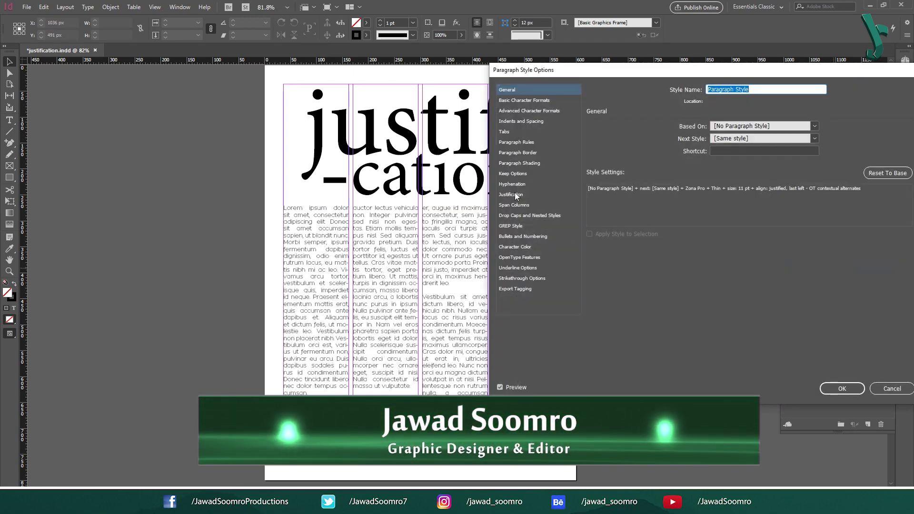
left_click(512, 194)
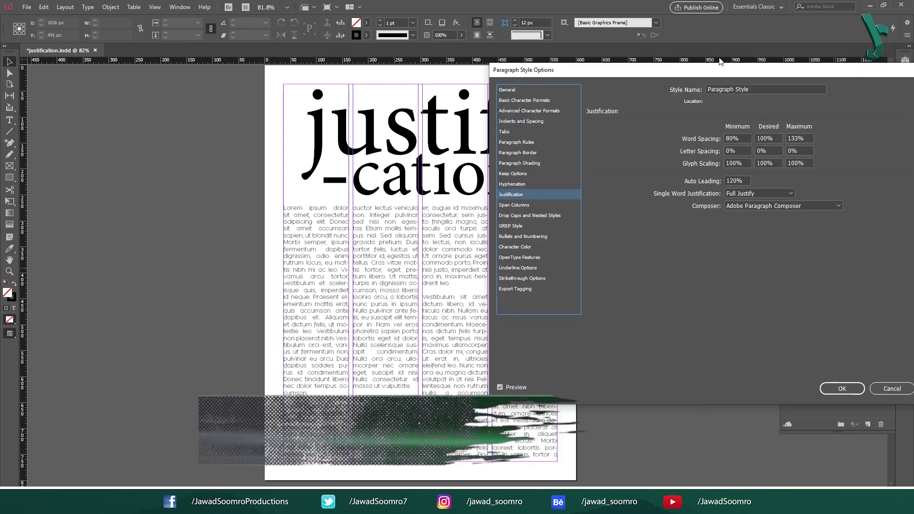
left_click_drag(721, 69, 484, 105)
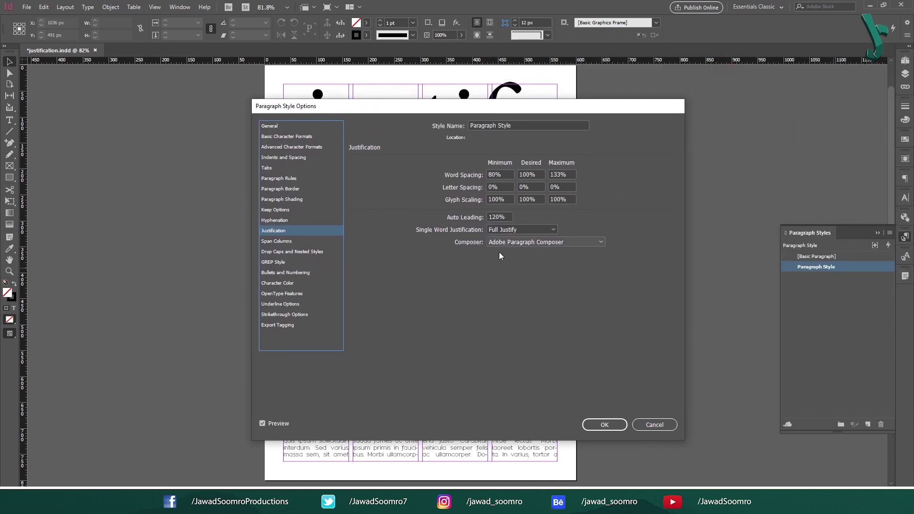
left_click(646, 425)
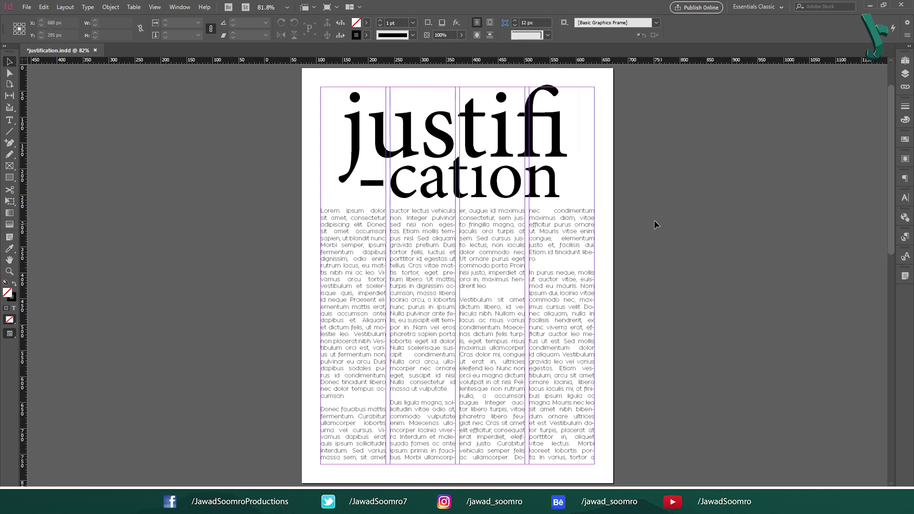
Step: Show the Paragraph Styles panel from the Window menu and open Paragraph Style's options
left_click(179, 7)
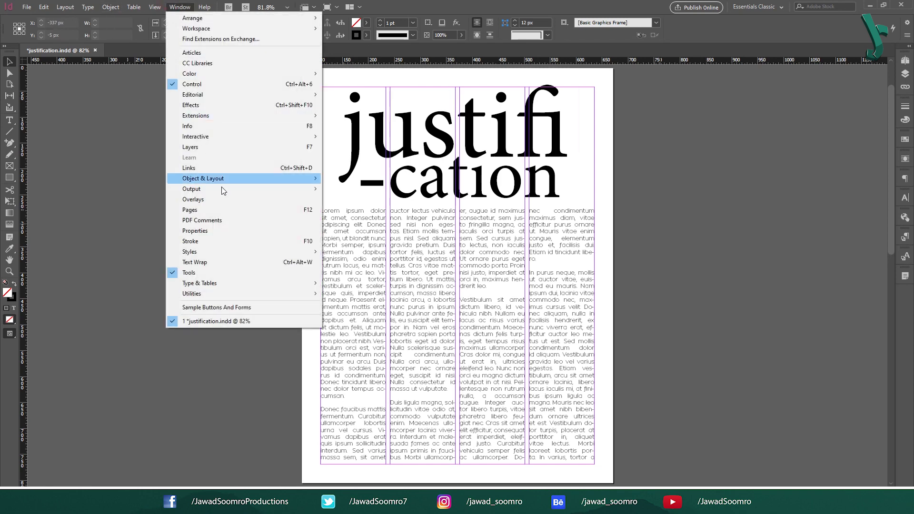
mouse_move(244, 250)
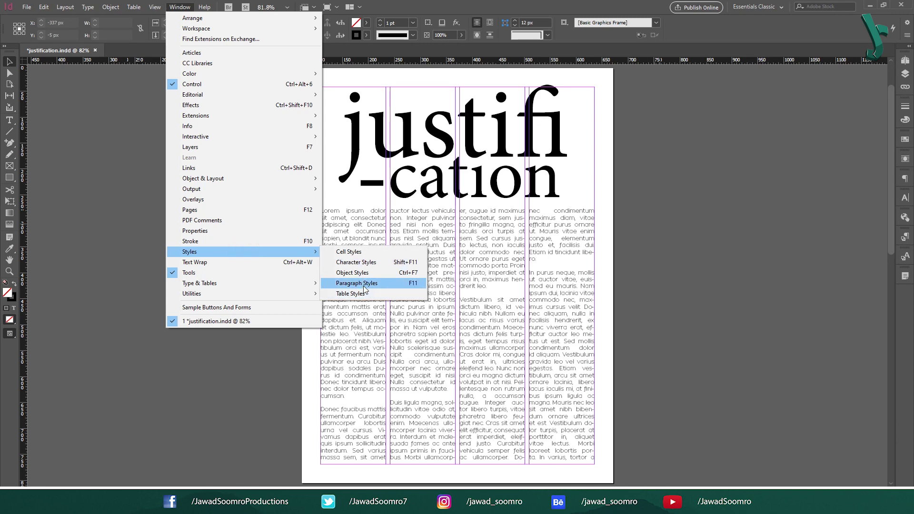
left_click(412, 286)
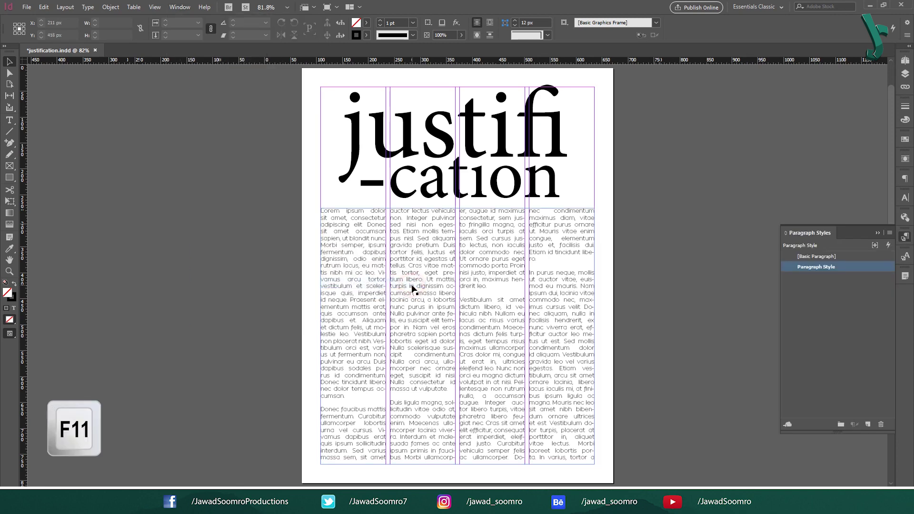
double_click(860, 267)
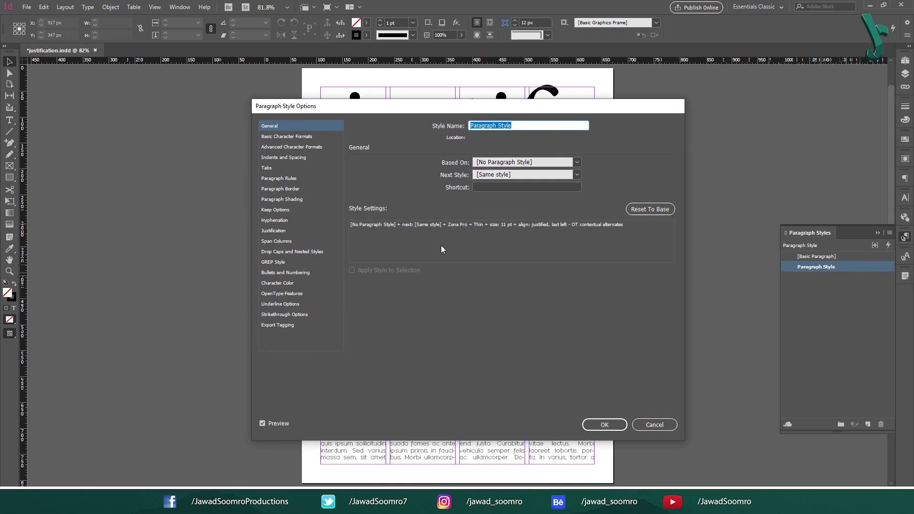
Step: Show the Justification page, move the dialog aside, and select the minimum word spacing value
left_click(275, 232)
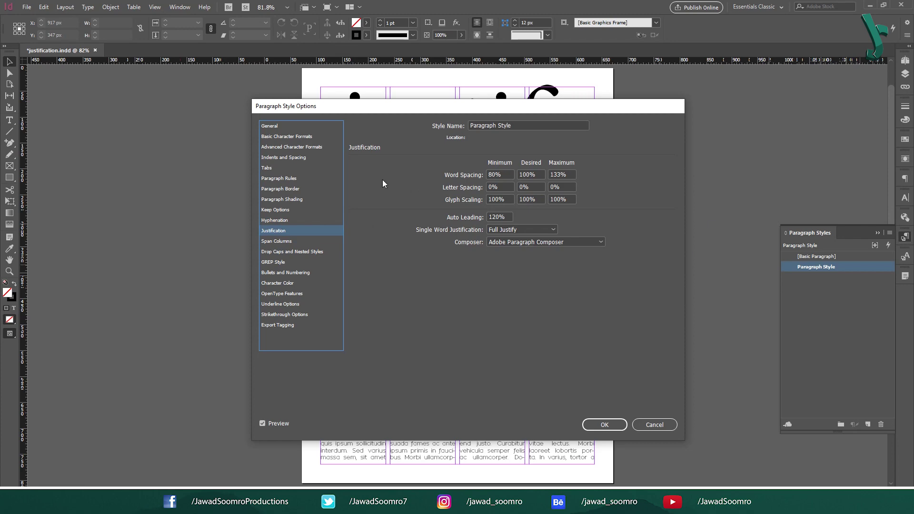
left_click_drag(445, 111, 691, 152)
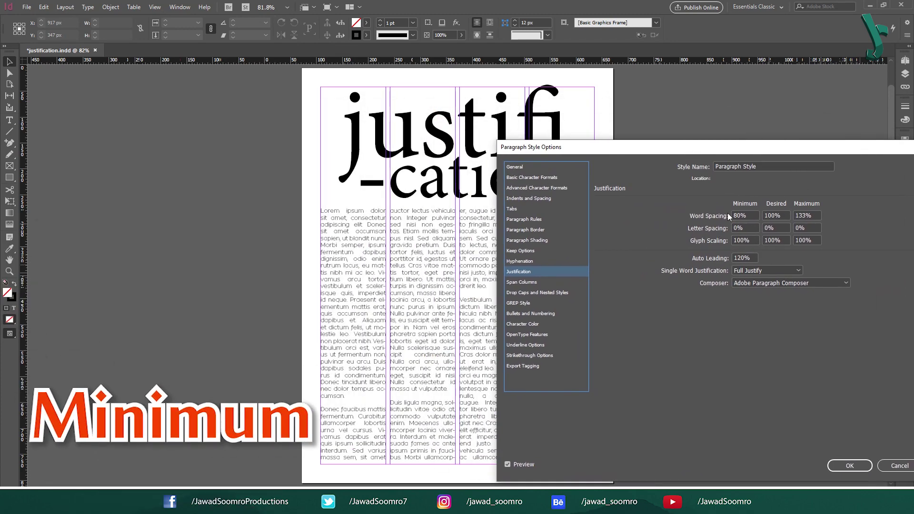
left_click(745, 216)
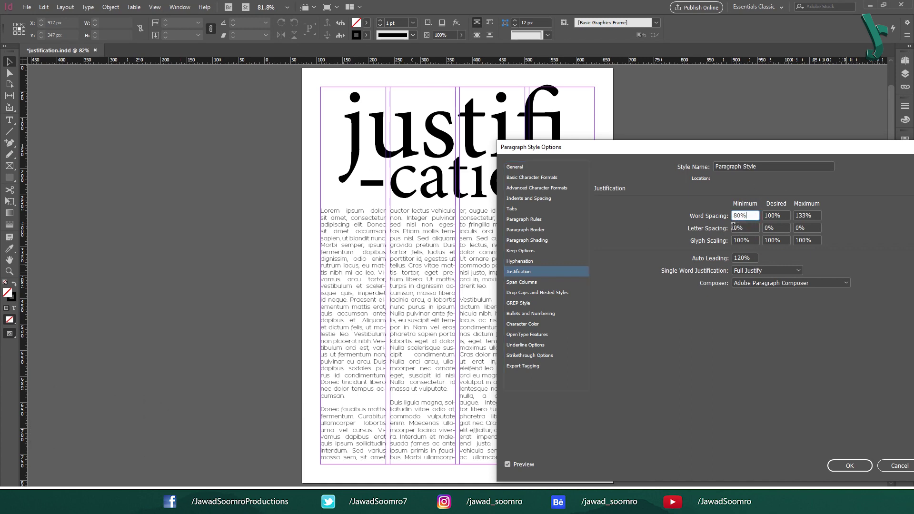
double_click(748, 215)
Step: With Preview on, test minimum word spacing values like 86% and 78%, then return to 80%
left_click_drag(667, 147, 728, 141)
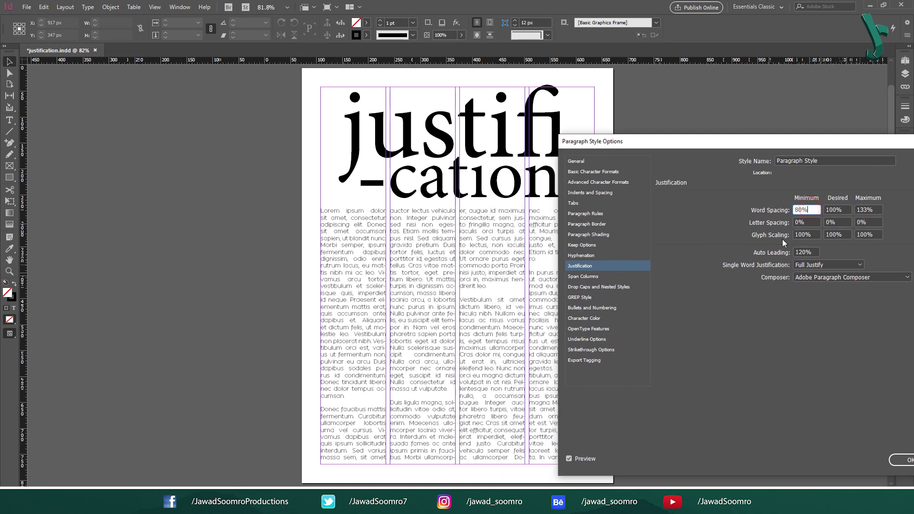
left_click(508, 464)
left_click(577, 461)
key("Up")
key("Up")
key("Up")
key("Up")
key("Up")
key("Up")
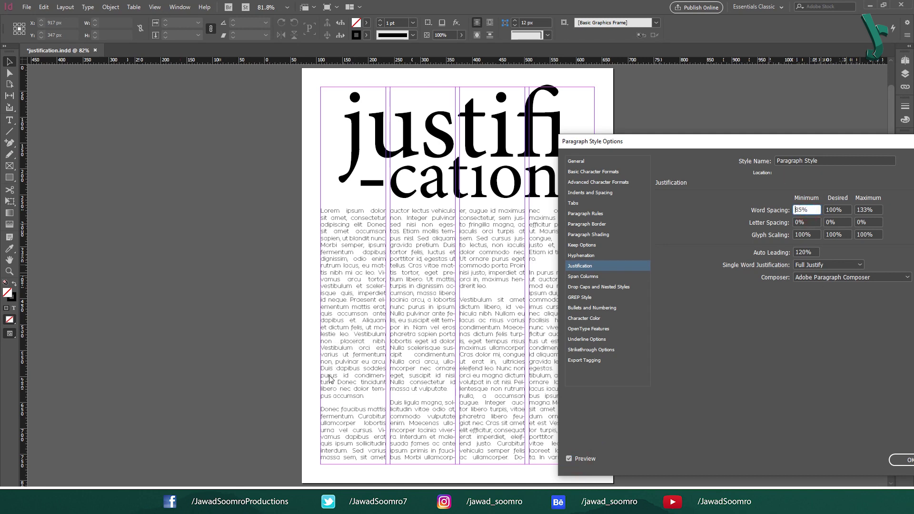
type("91")
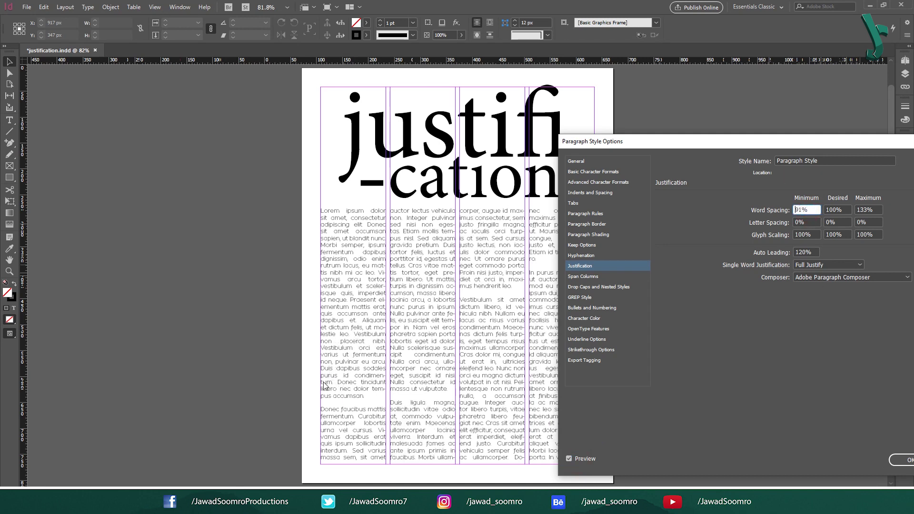
type("84")
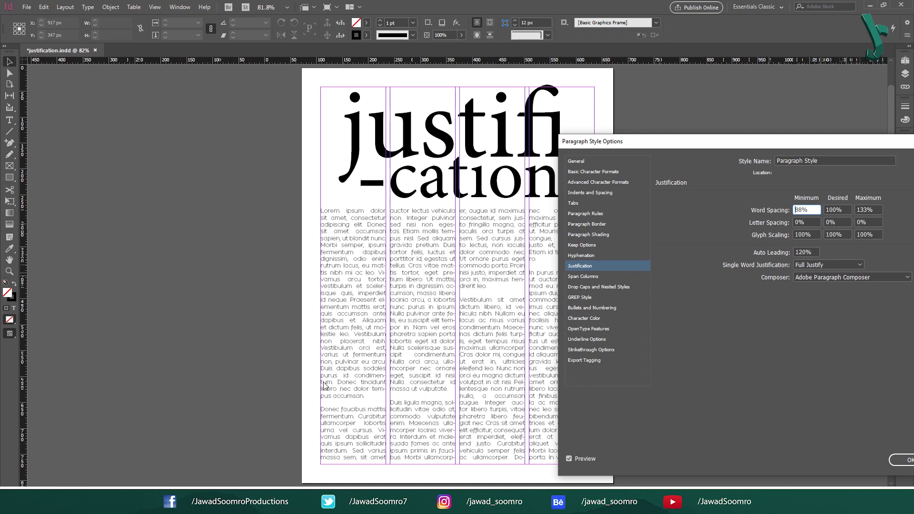
type("71")
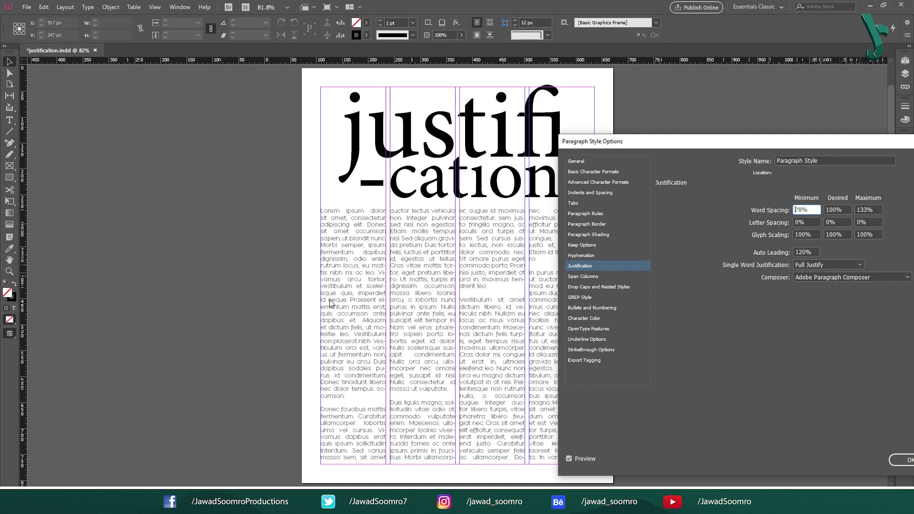
type("65")
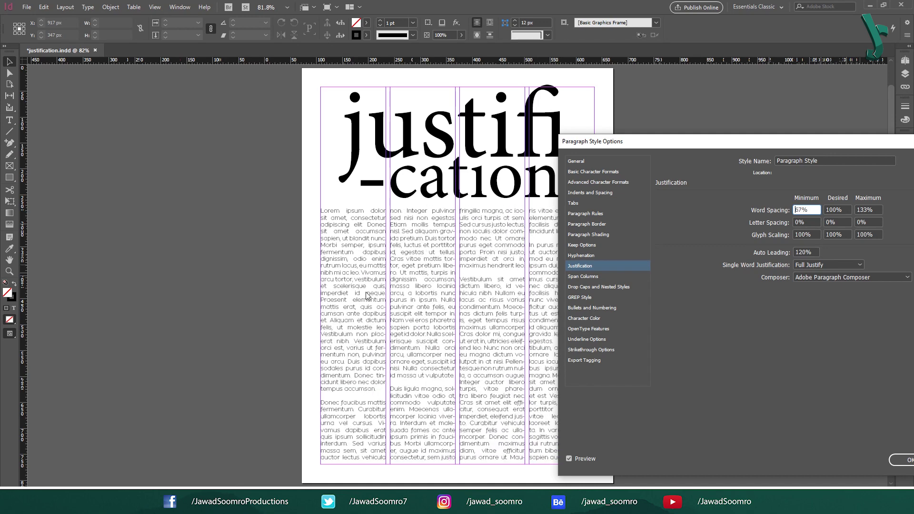
key("Up")
key("Up")
key("Up")
key("Up")
key("Up")
key("Up")
key("Up")
key("Up")
key("Up")
key("Up")
key("Up")
key("Up")
key("Up")
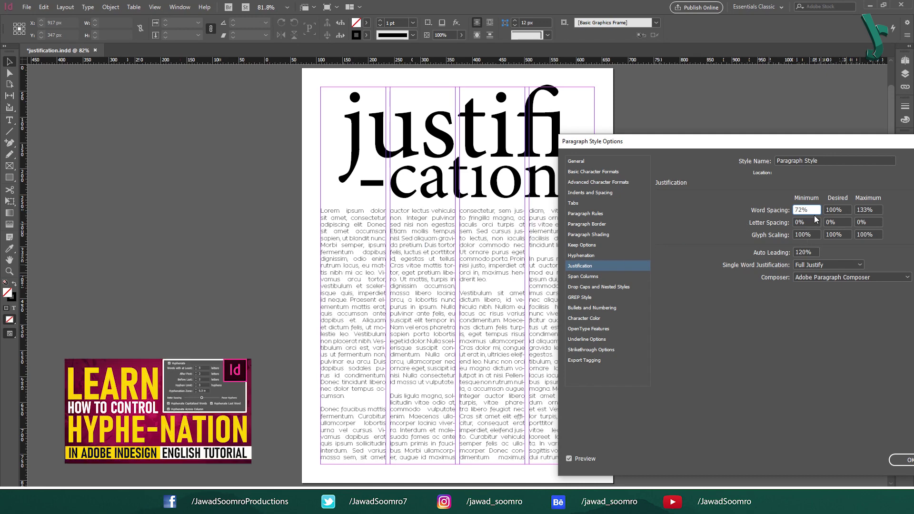
key("Up")
key("Up")
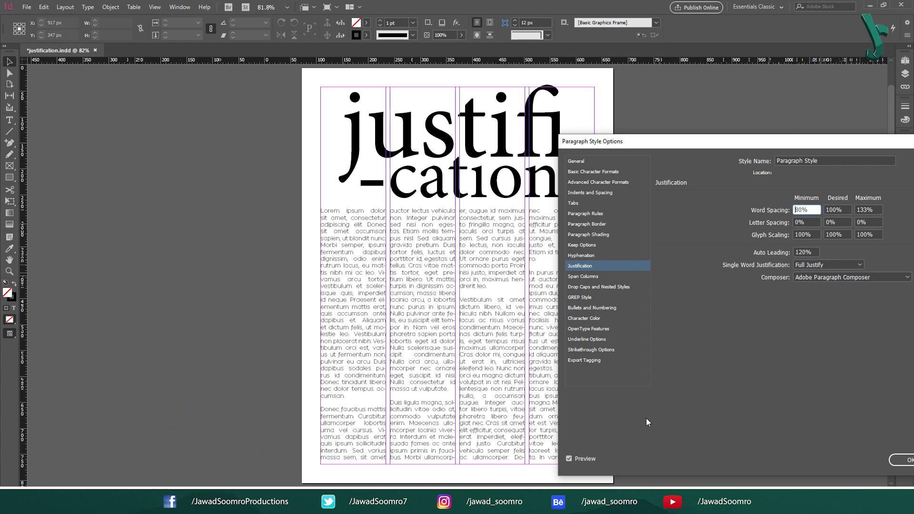
key("Delete")
type("10")
Step: Step desired word spacing up to 150%, past an invalid-value warning, then nudge it down
left_click(802, 223)
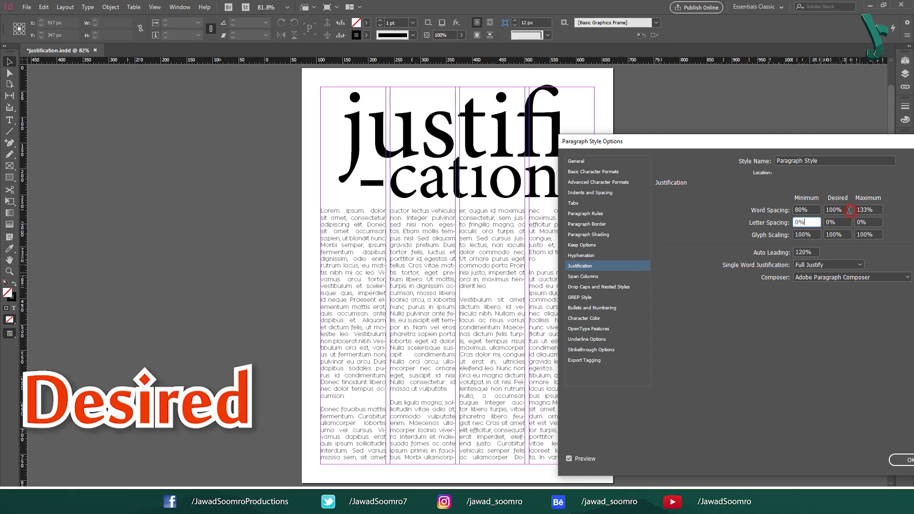
double_click(849, 210)
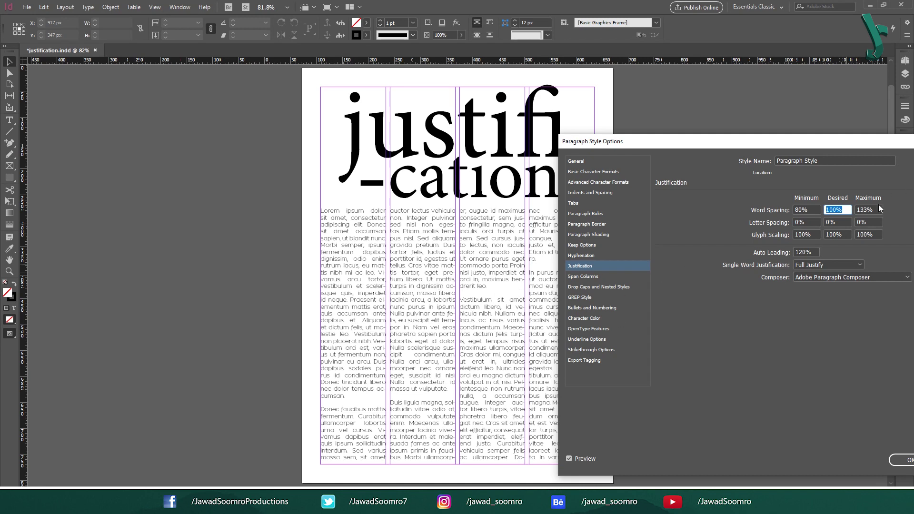
key("Up")
key("Up")
key("Up")
key("Up")
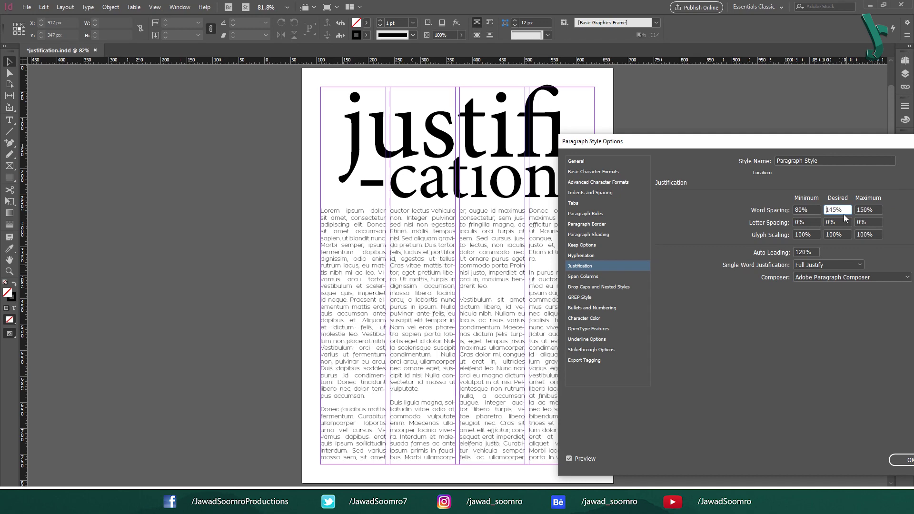
key("Up")
key("Up")
key("Up")
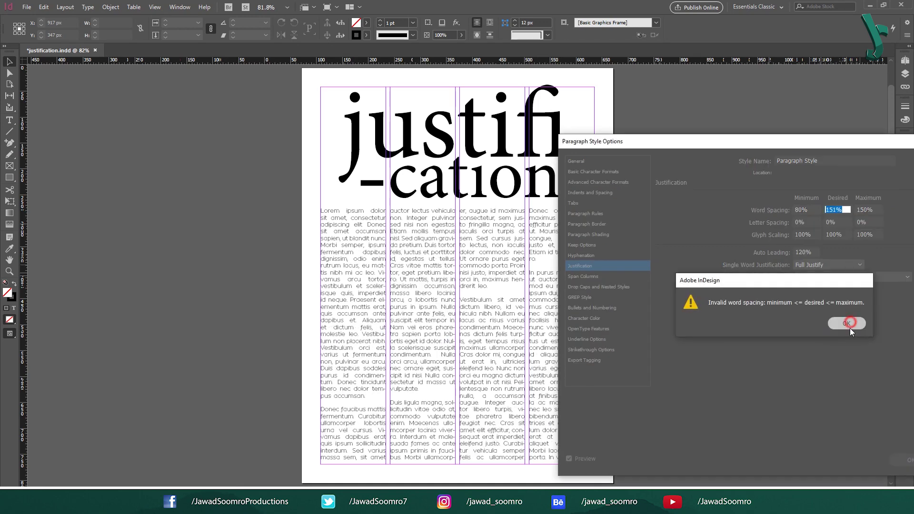
left_click(847, 323)
key("Down")
key("Down")
key("Down")
key("Down")
key("Down")
key("Down")
key("Down")
key("Up")
key("Up")
key("Up")
key("Up")
key("Up")
key("Up")
key("Up")
key("Up")
key("Up")
key("Up")
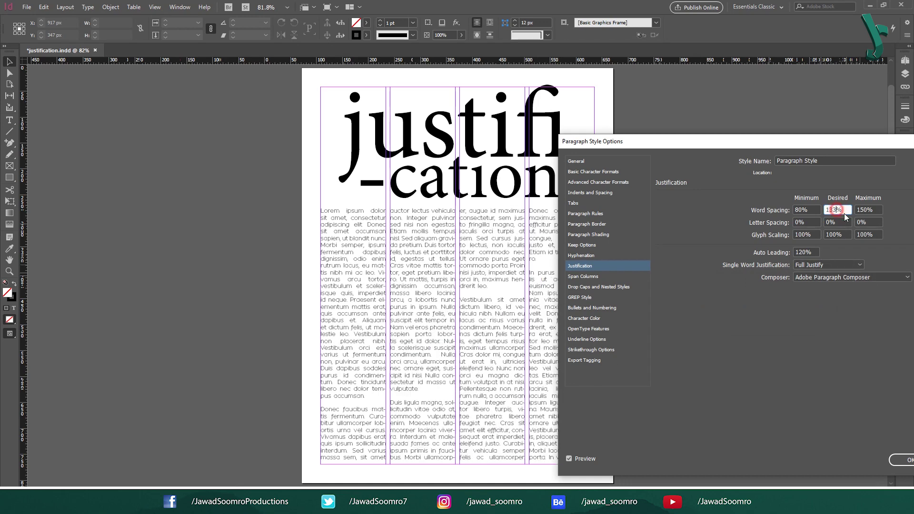
double_click(838, 211)
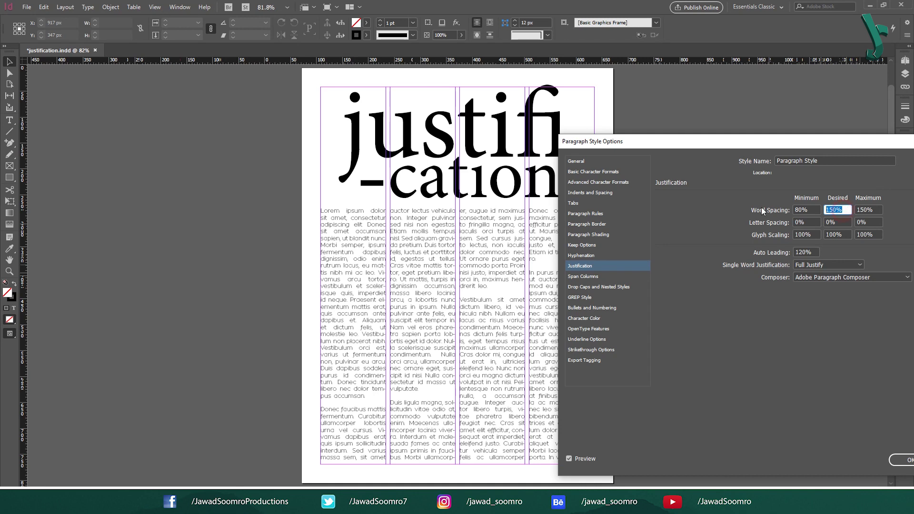
key("Down")
key("Down")
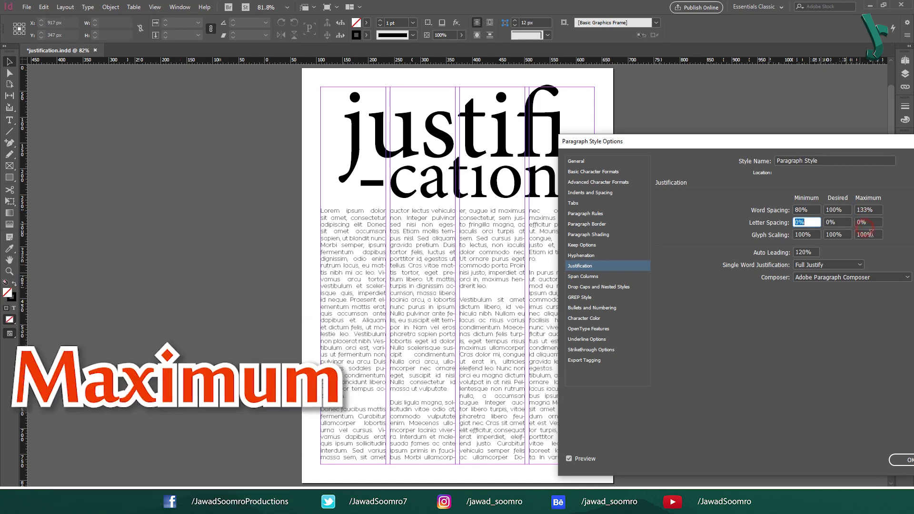
Step: Nudge the maximum word spacing down to 132%
left_click(875, 223)
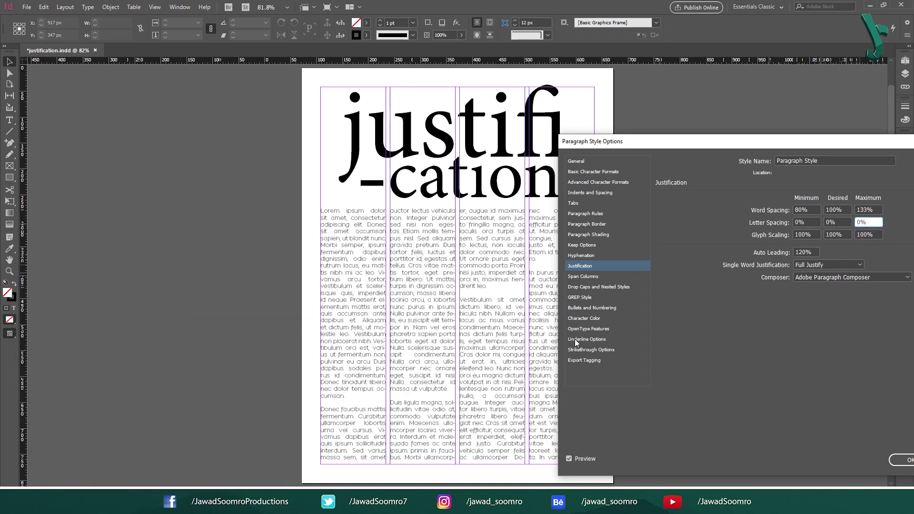
left_click(869, 210)
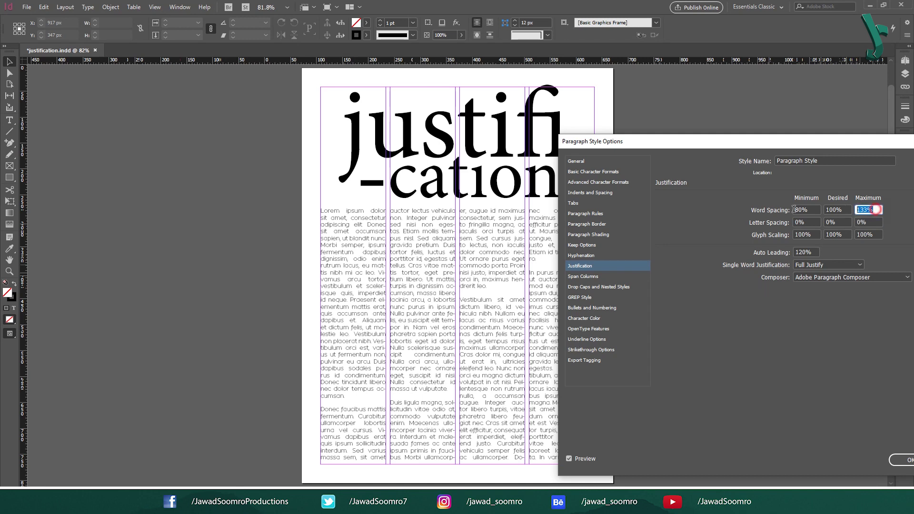
key("Down")
key("Down")
key("Down")
key("Down")
key("Down")
key("Down")
key("Down")
key("Down")
key("Down")
key("Down")
key("Down")
key("Down")
key("Down")
key("Down")
key("Down")
key("Down")
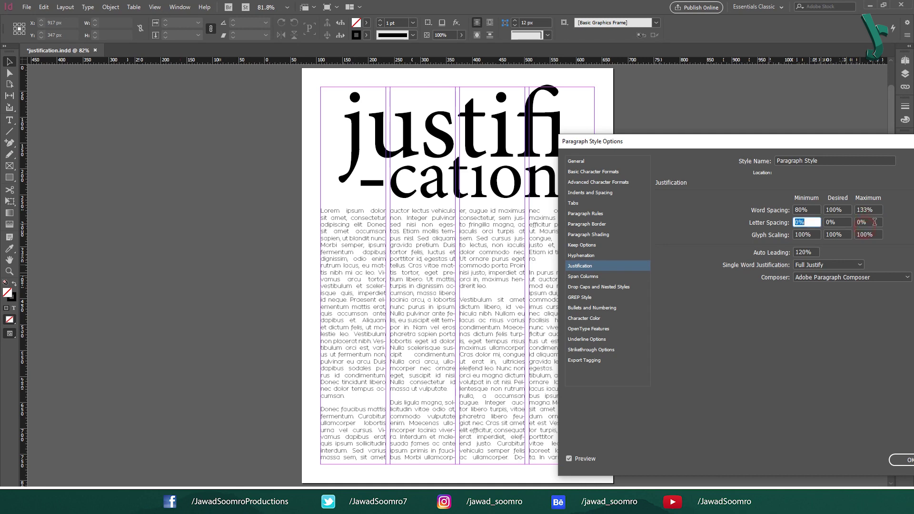
left_click(873, 222)
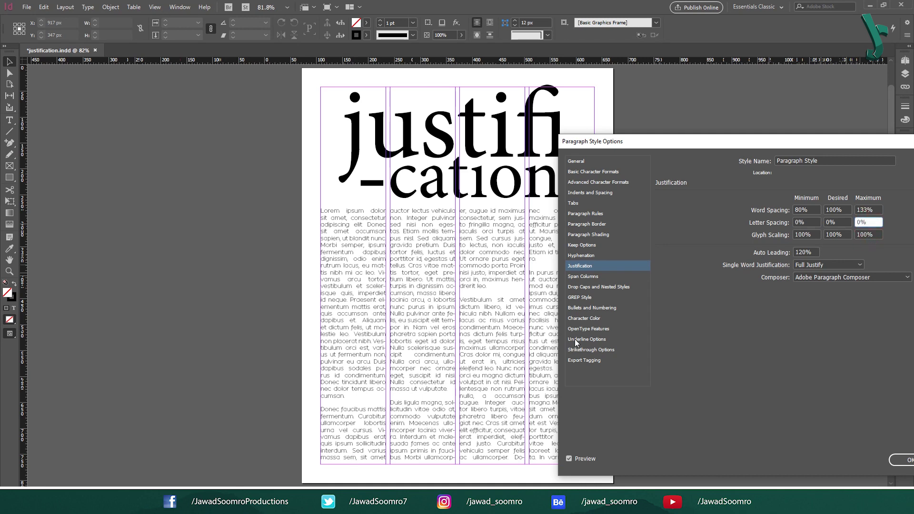
Step: Try 200% and then 100% maximum word spacing, previewing each reflow
left_click(876, 210)
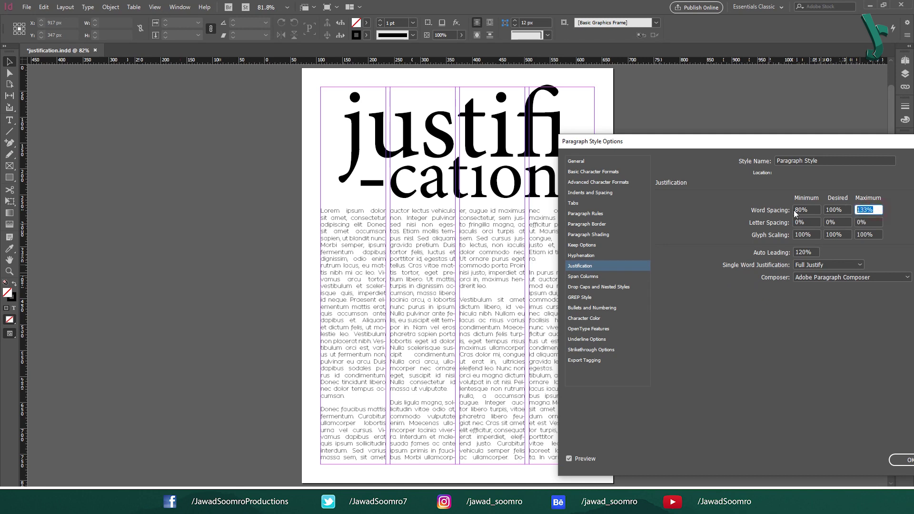
type("200")
key("Tab")
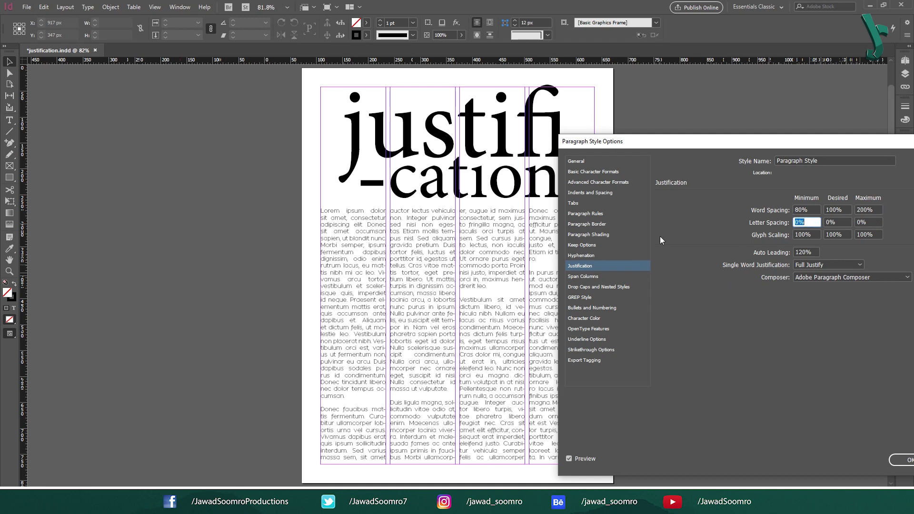
left_click(876, 210)
type("100")
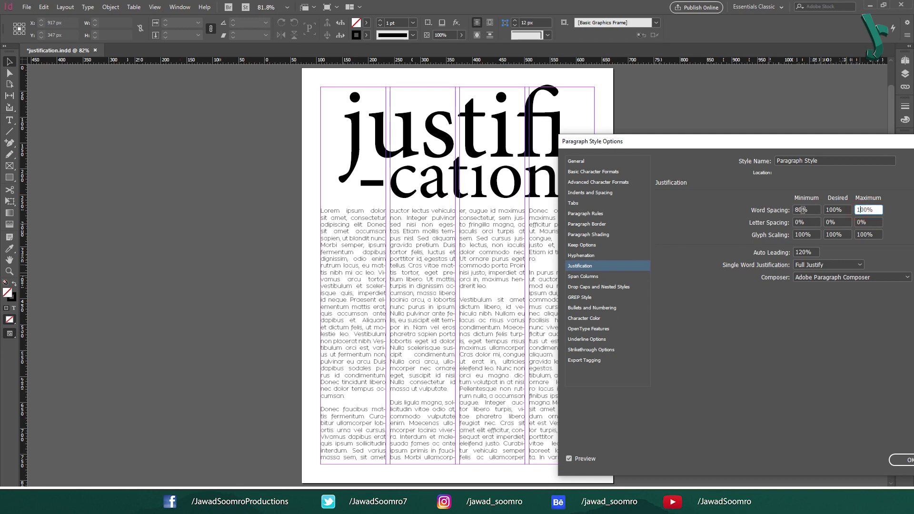
left_click(859, 223)
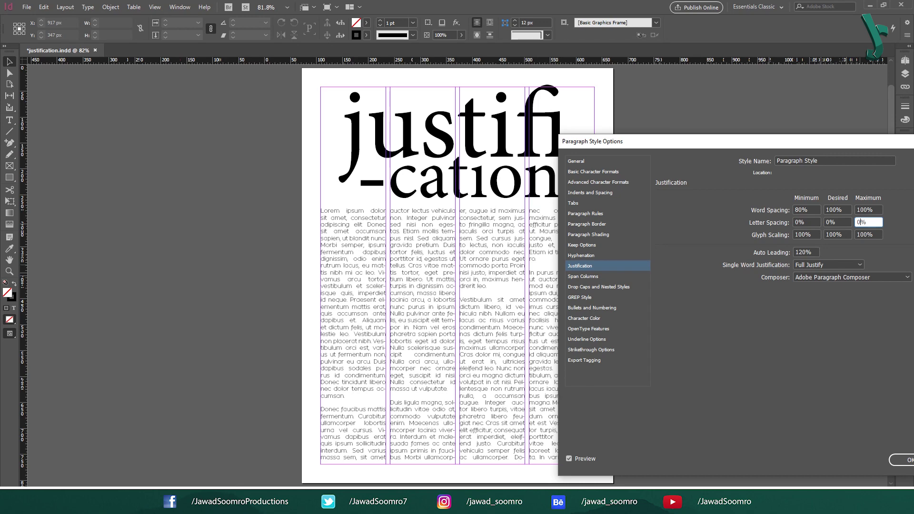
left_click_drag(876, 209, 794, 210)
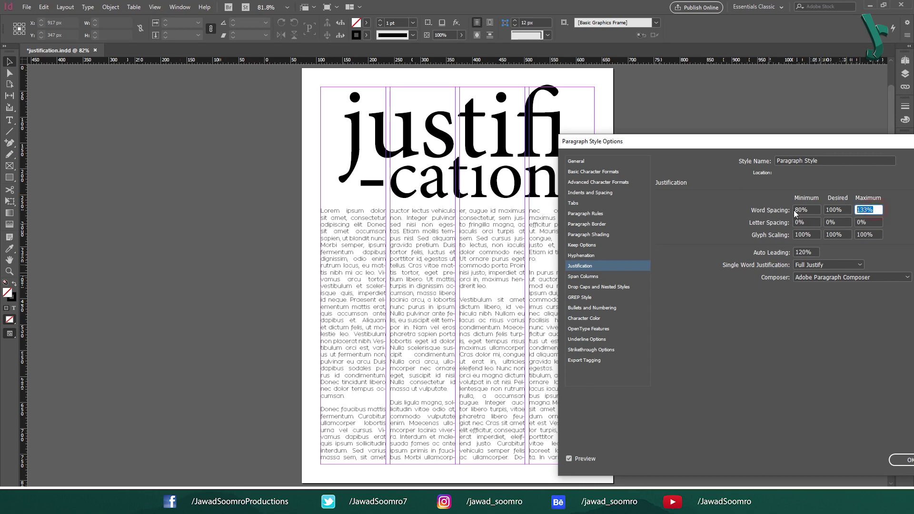
Step: Apply 100% maximum word spacing and check the glyph scaling fields, dismissing the invalid-value warning
type("100")
key("Tab")
left_click(818, 234)
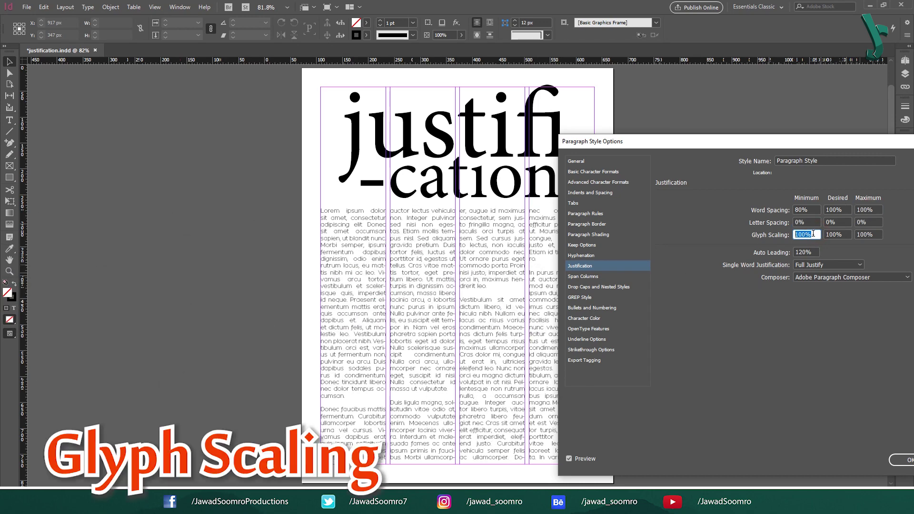
left_click_drag(818, 234, 795, 236)
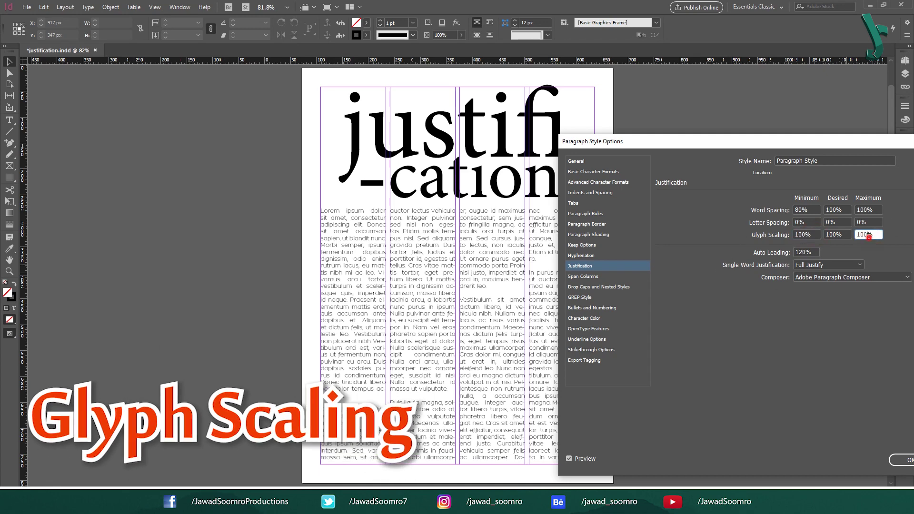
left_click(869, 236)
left_click(839, 235)
left_click(806, 236)
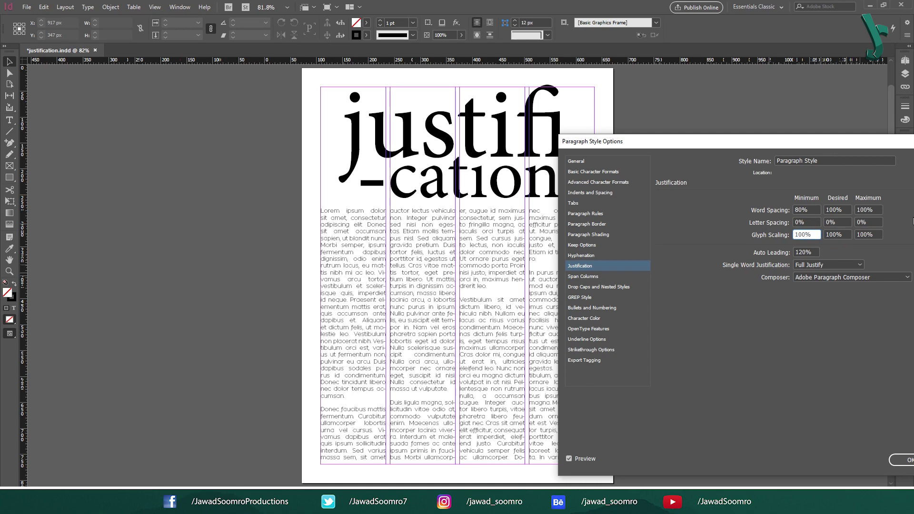
scroll(815, 236, "up", 1)
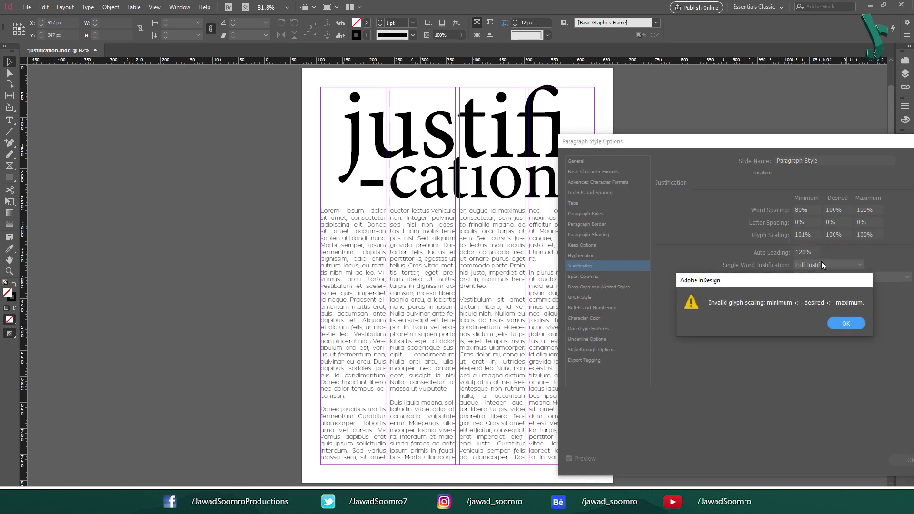
left_click(848, 322)
Step: Try Align Right and World-Ready, restore Full Justify and Adobe Paragraph Composer, save, view Hyphenation
left_click(829, 265)
left_click(829, 304)
left_click(823, 265)
left_click(816, 276)
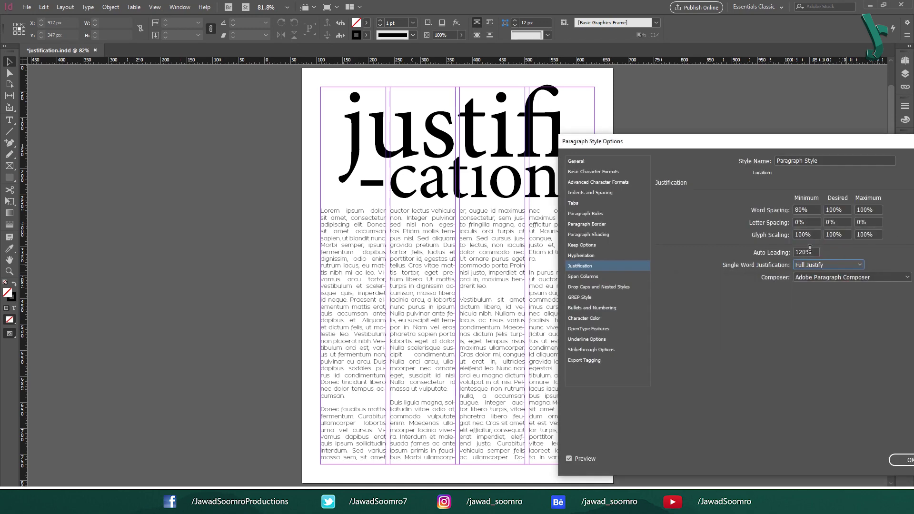
left_click(832, 278)
left_click(829, 308)
left_click(828, 279)
left_click(825, 288)
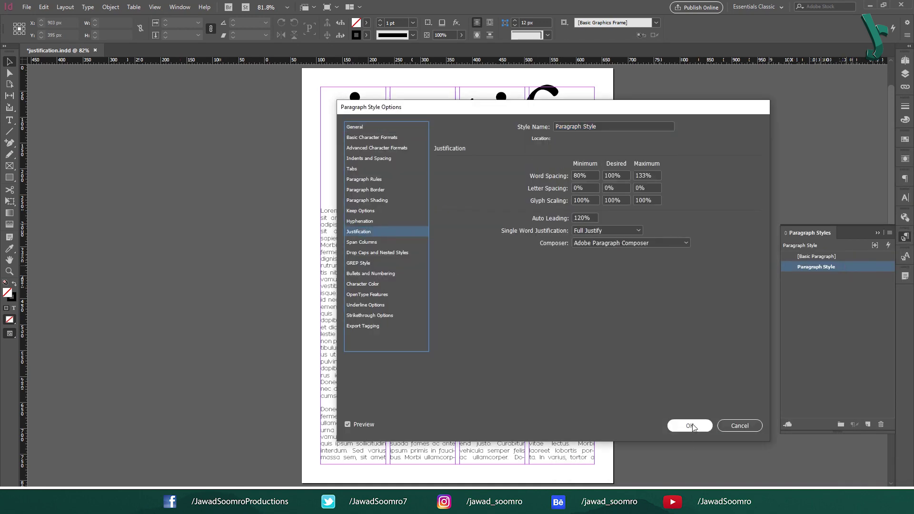
left_click(691, 426)
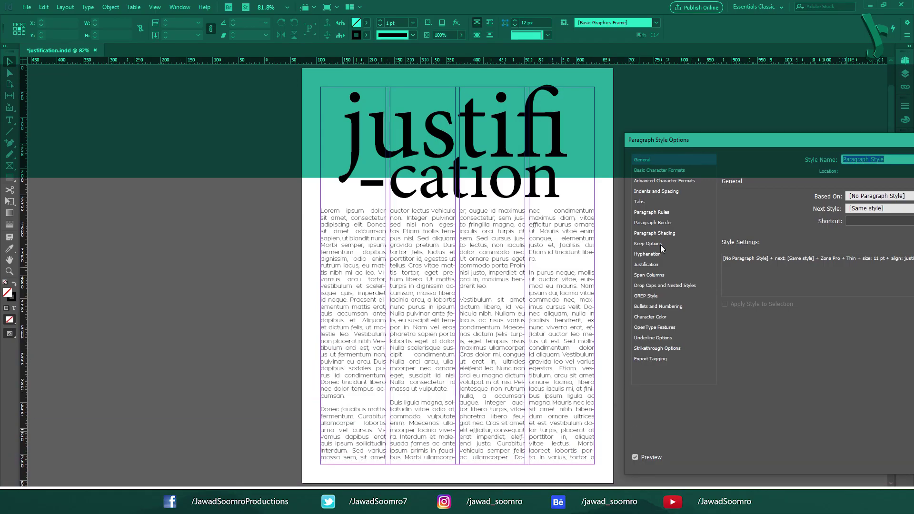
left_click(653, 253)
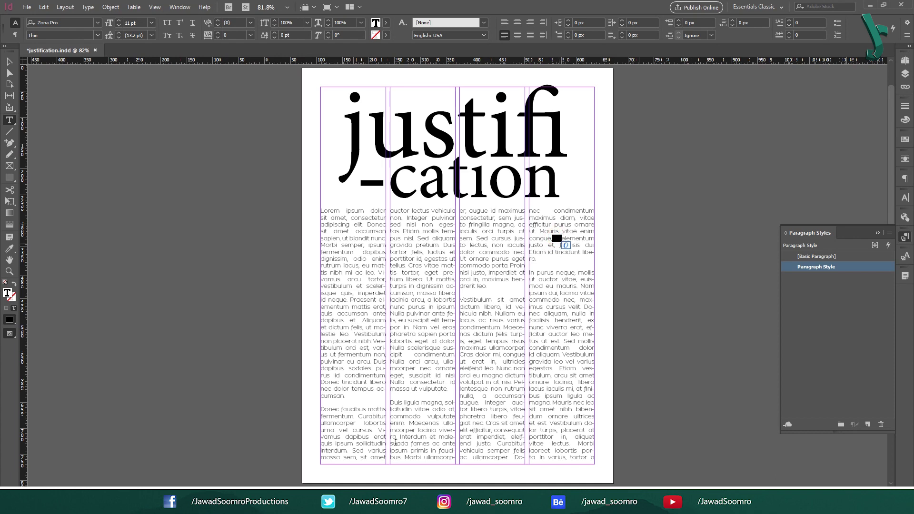
Step: Select stretches of the body text, then deselect the frame with the Selection tool
left_click_drag(404, 357, 412, 355)
left_click_drag(503, 334, 504, 342)
left_click(9, 62)
left_click(157, 146)
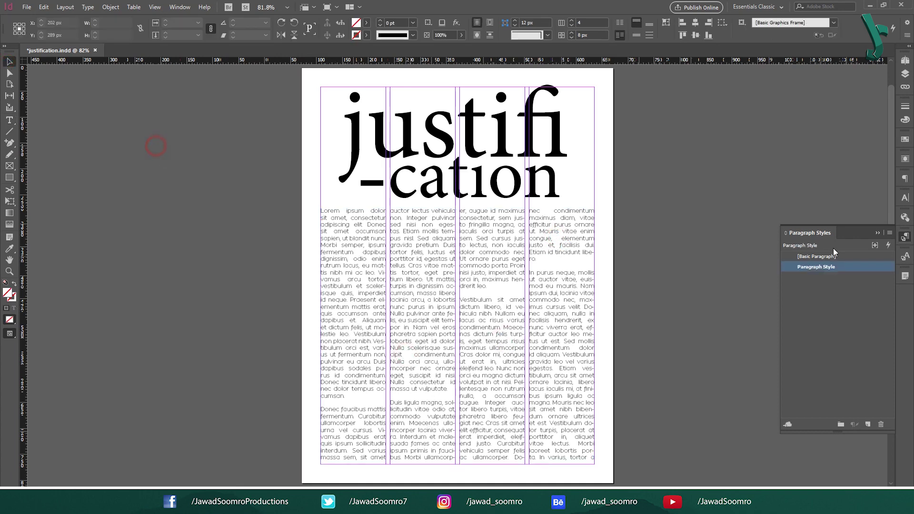
Step: Set the style's maximum glyph scaling to 120%, then step it up to 125%
left_click(512, 272)
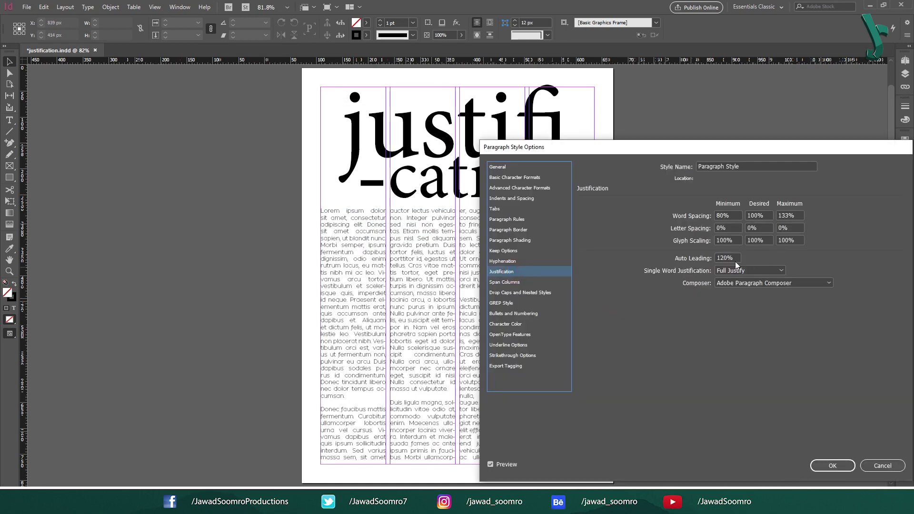
left_click(739, 241)
double_click(795, 240)
type("120")
key("Return")
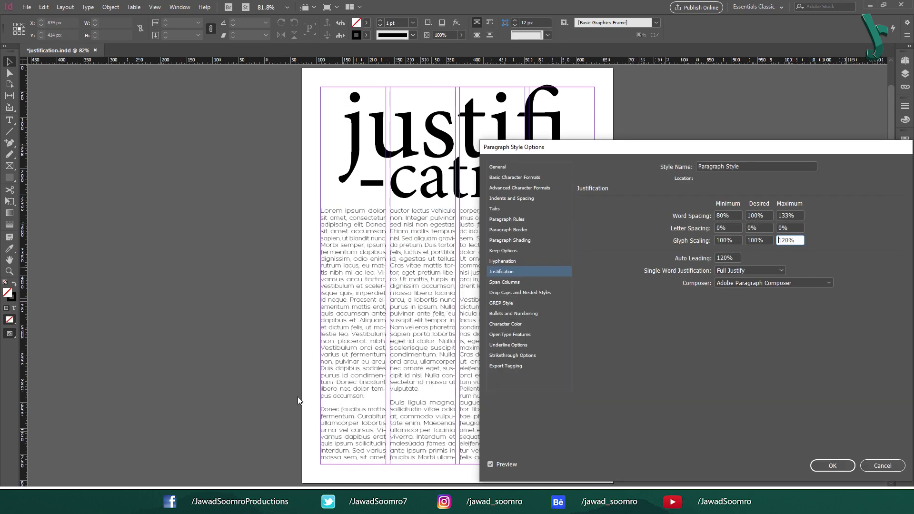
key("Up")
key("Up")
key("Up")
key("Up")
key("Up")
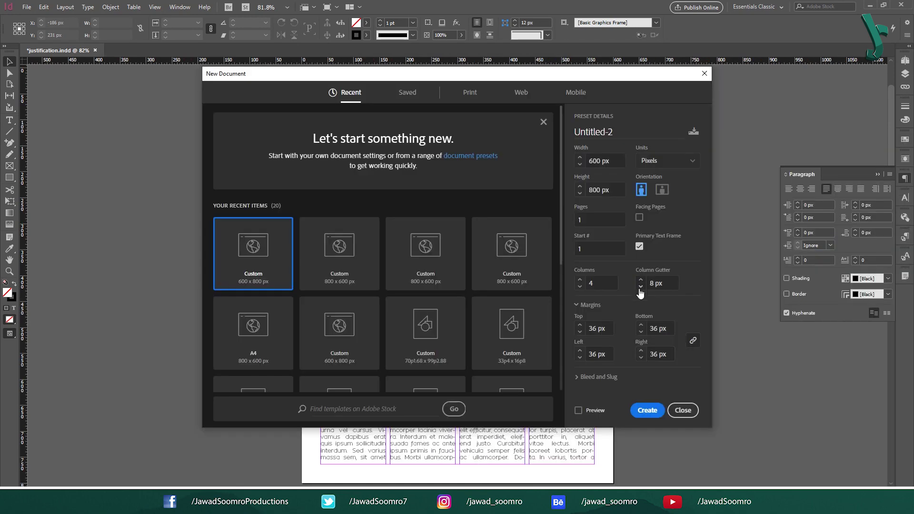
Step: Give the new document 3 columns and create it
left_click(641, 287)
left_click(579, 281)
left_click(645, 409)
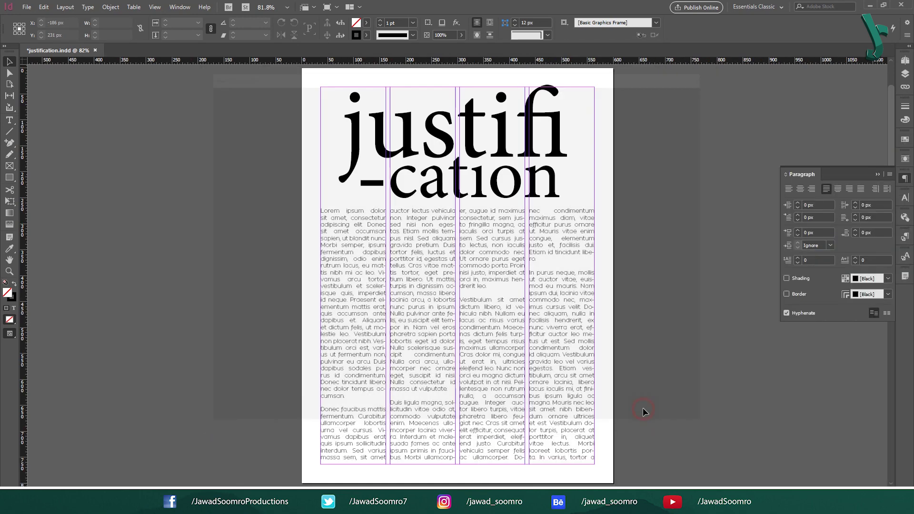
Step: Set minimum word spacing to 82% in Justification, then adjust the next document's column gutter
key("t")
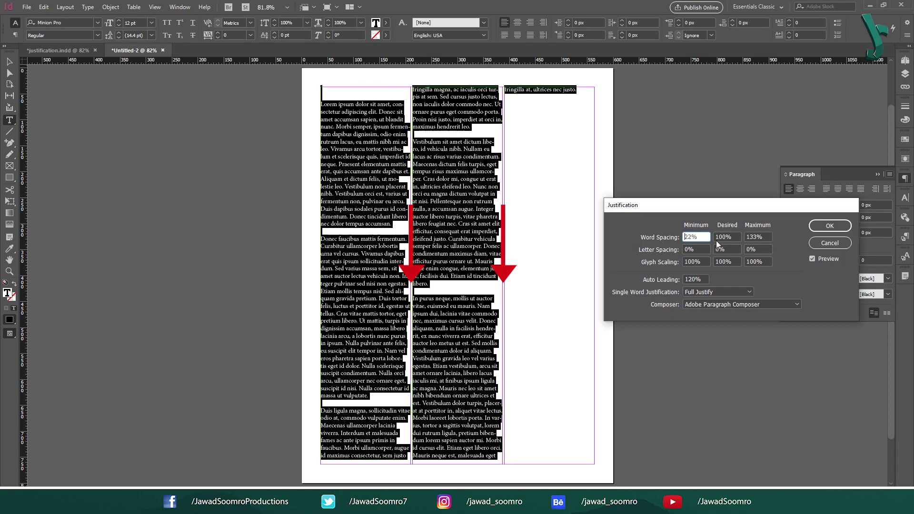
key("Tab")
left_click(830, 226)
left_click(416, 204)
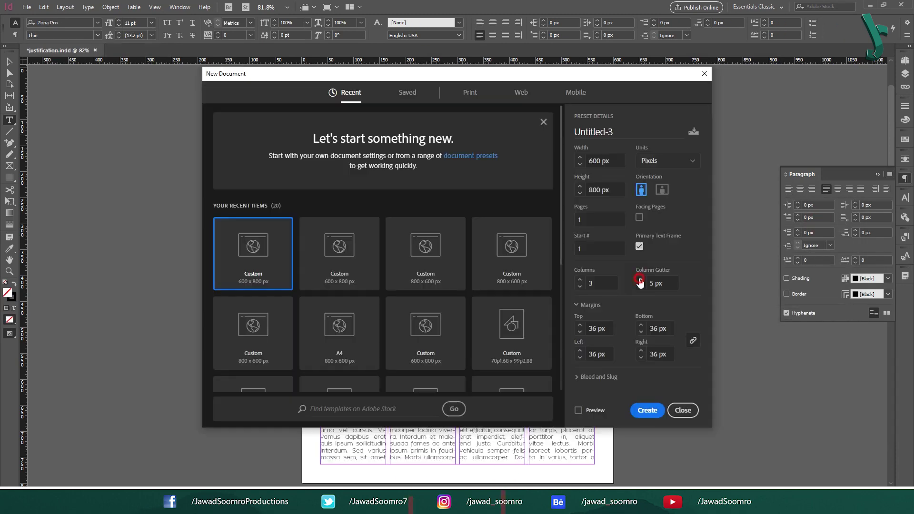
left_click(640, 283)
Step: Create the three-column document, fill it with placeholder text, and justify it with last line left
left_click(648, 412)
left_click(322, 93)
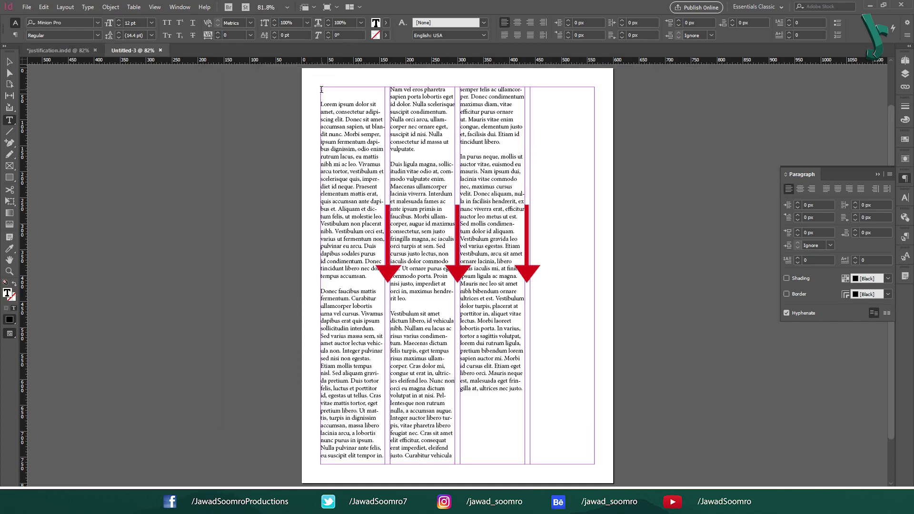
key("ctrl+a")
key("ctrl+alt+shift+j")
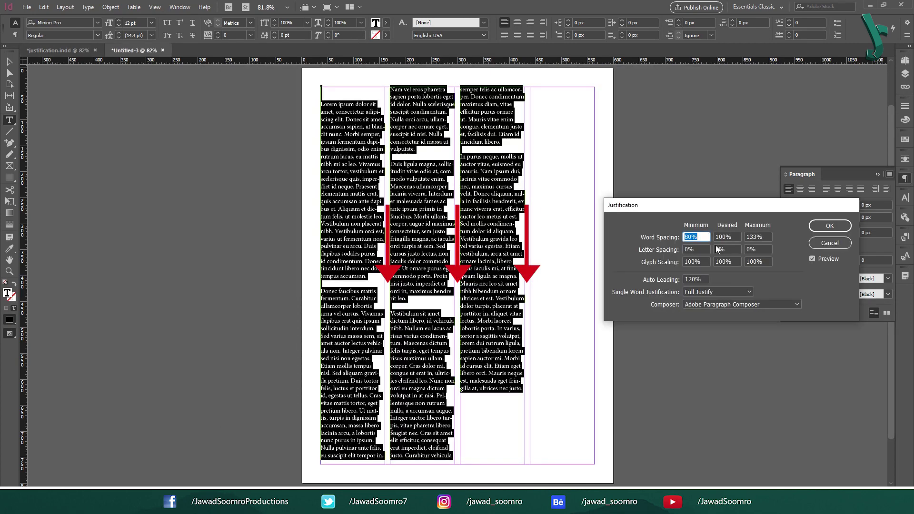
left_click(712, 288)
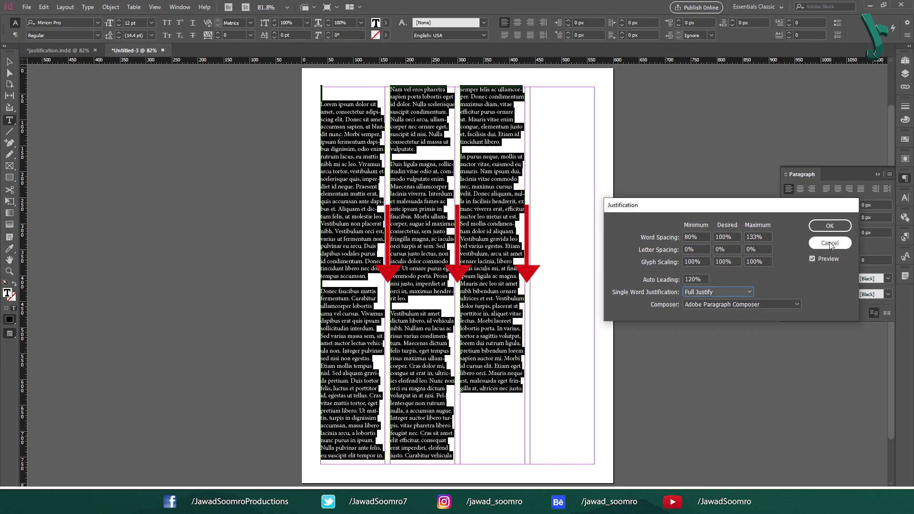
left_click(830, 243)
left_click(826, 189)
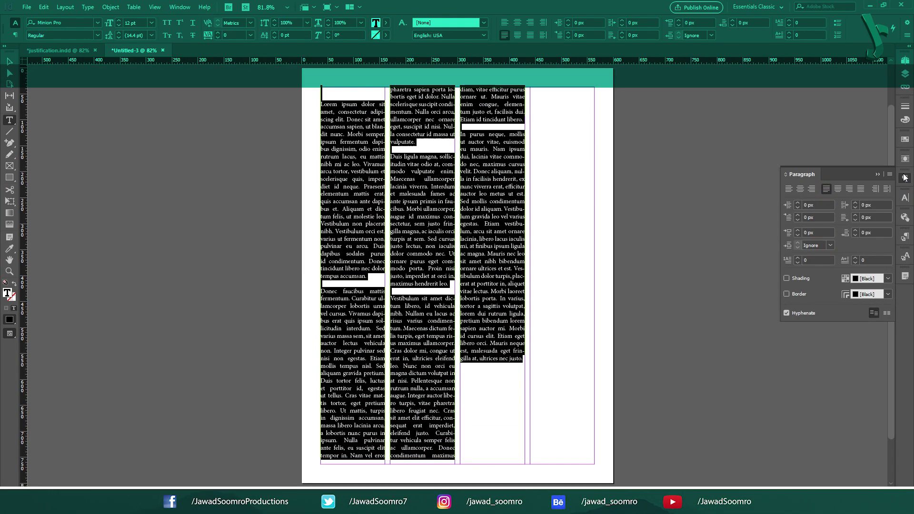
Step: Set justification word spacing to 100% minimum, 107% desired and 151% maximum
left_click(891, 174)
left_click(754, 262)
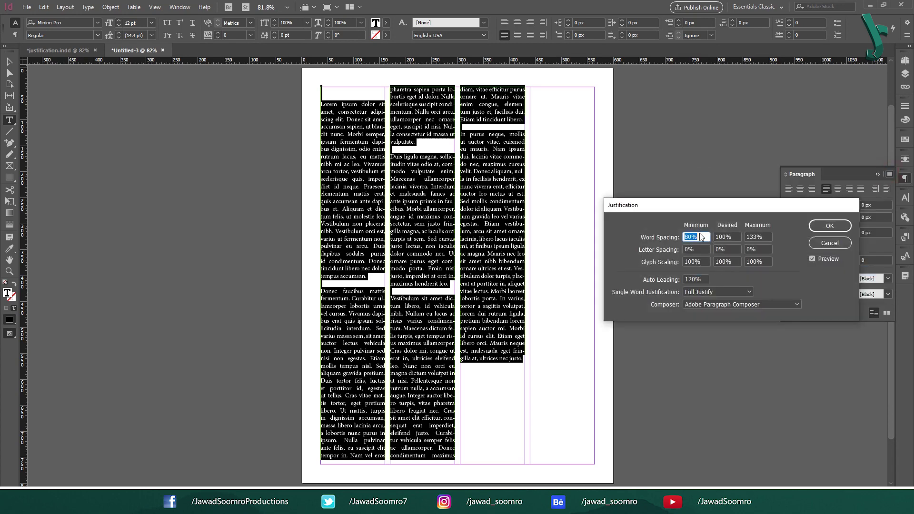
key("Up")
key("Up")
key("Up")
key("Up")
key("Up")
key("Up")
key("Up")
key("Up")
key("Up")
key("Up")
key("Up")
key("Up")
key("Up")
key("Up")
key("Up")
key("Up")
key("Up")
key("Up")
key("Up")
key("Up")
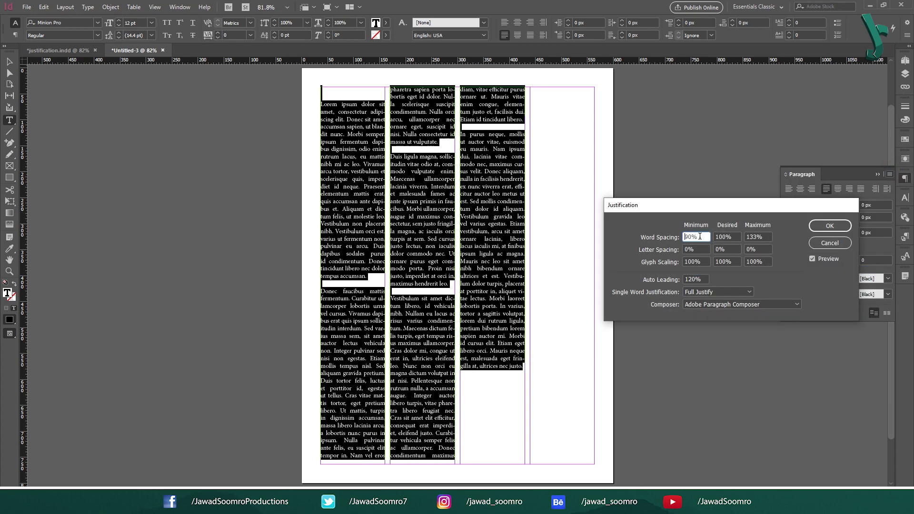
left_click(792, 277)
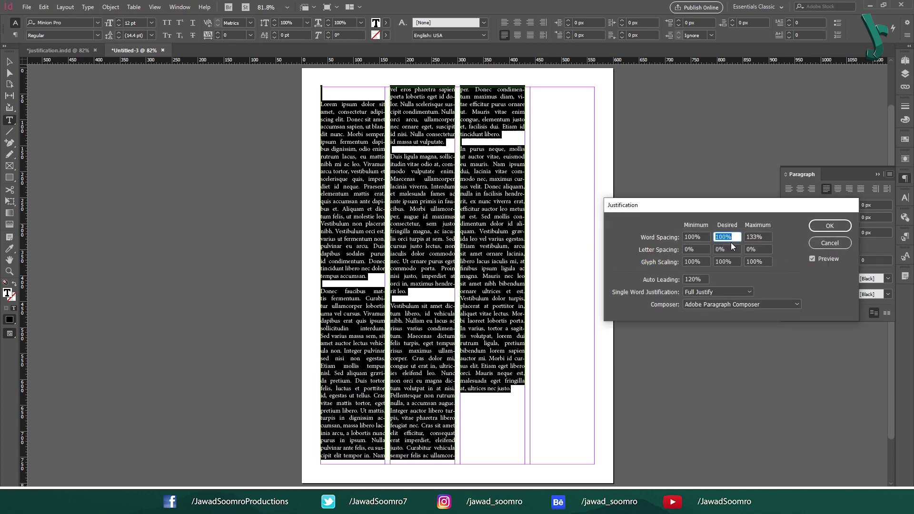
left_click(760, 236)
key("Up")
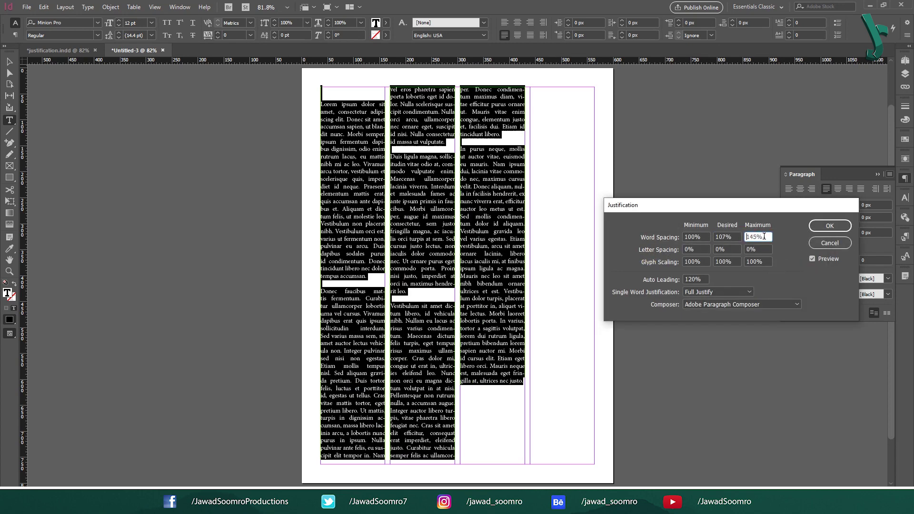
key("Up")
left_click(703, 236)
key("Up")
key("Up")
key("Up")
key("Up")
key("Up")
key("Up")
key("Up")
key("Up")
left_click(811, 276)
left_click(830, 226)
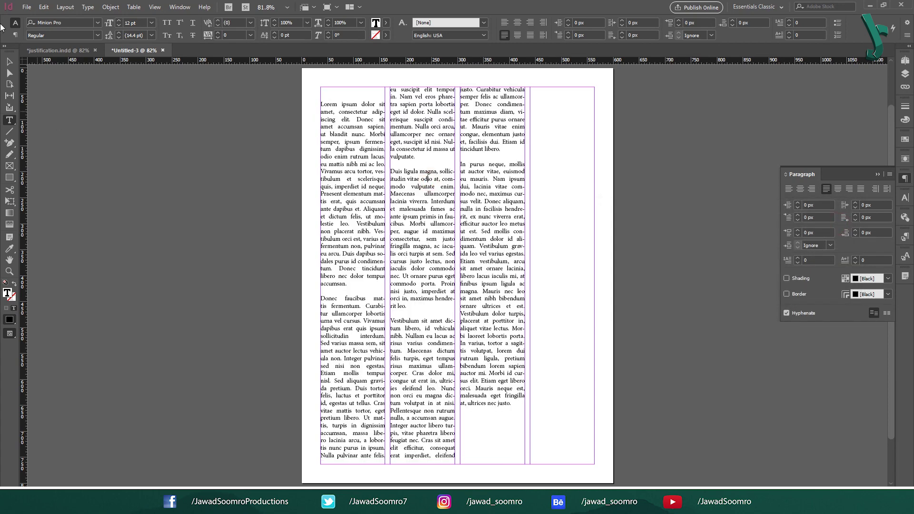
left_click(9, 61)
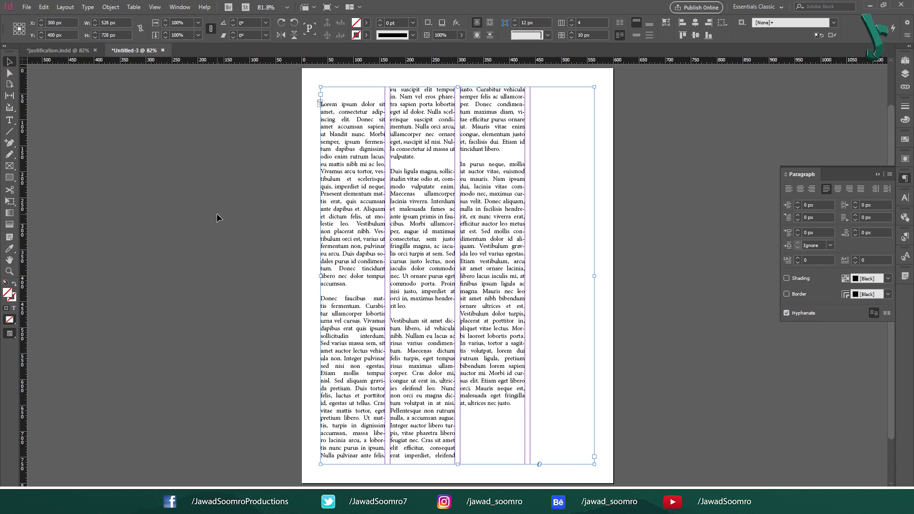
Step: Select all placeholder text and set word spacing to 200% minimum, 700% desired and 700% maximum
triple_click(337, 209)
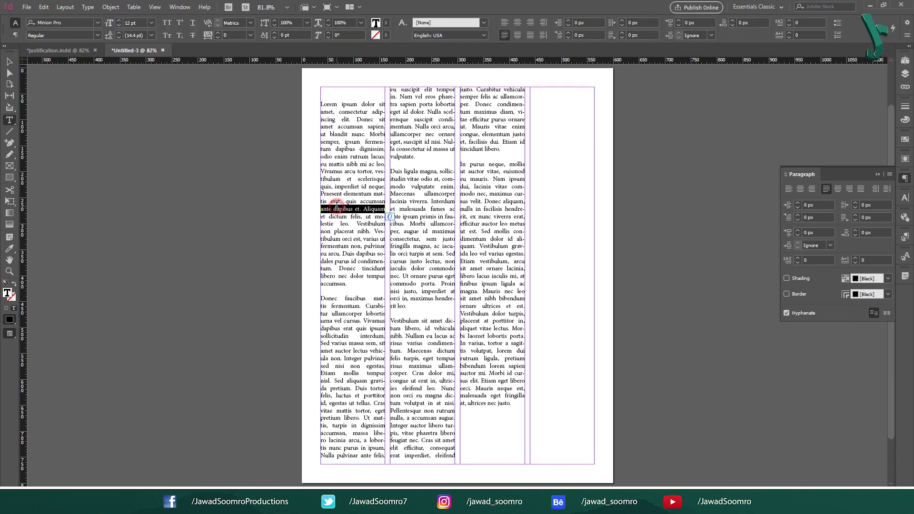
key("ctrl+a")
left_click(889, 175)
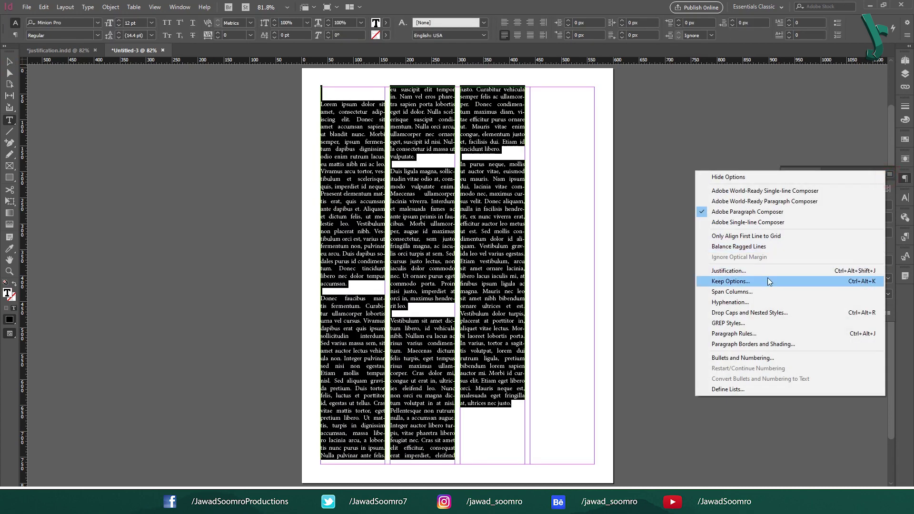
left_click(767, 278)
left_click_drag(700, 237, 618, 237)
type("200")
key("Tab")
type("700")
key("Tab")
left_click_drag(691, 237, 683, 236)
key("Return")
left_click(542, 316)
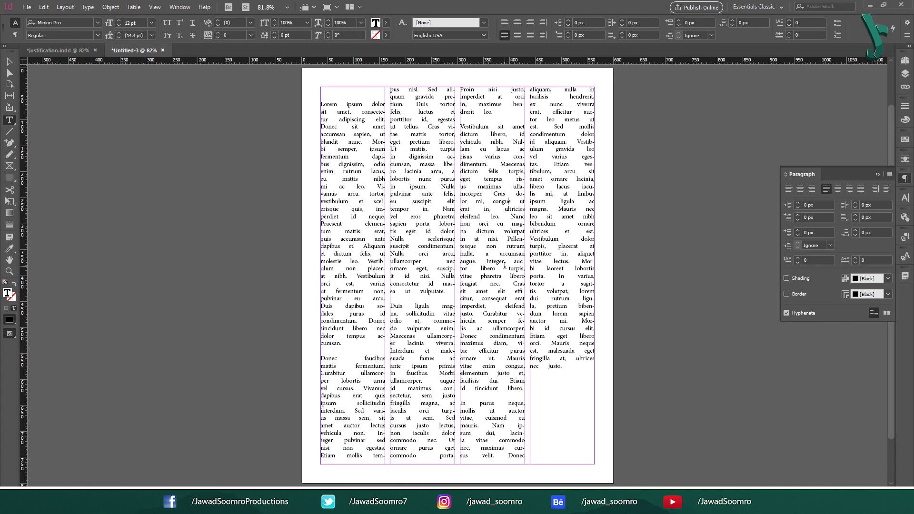
Step: Close Untitled-3 without saving, deselect the four-column body frame, and collapse the Paragraph panel
left_click(161, 51)
left_click(506, 264)
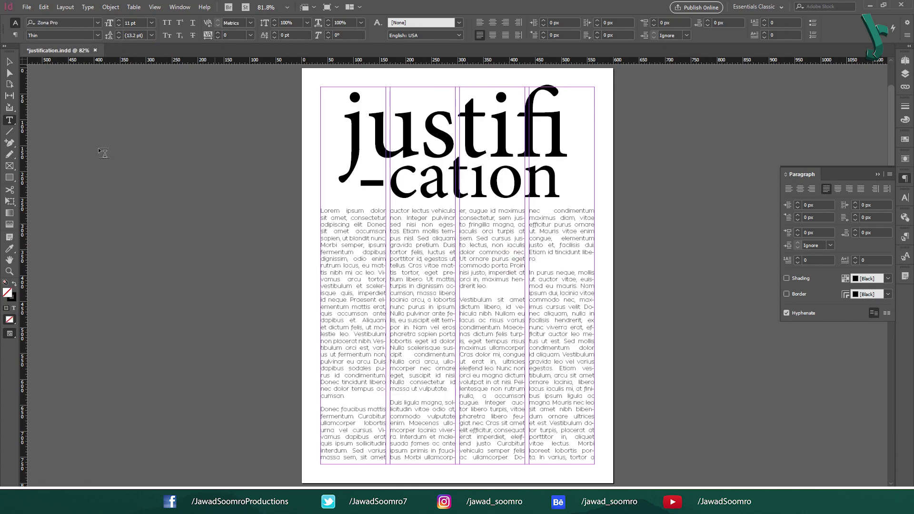
left_click(9, 62)
left_click(334, 274)
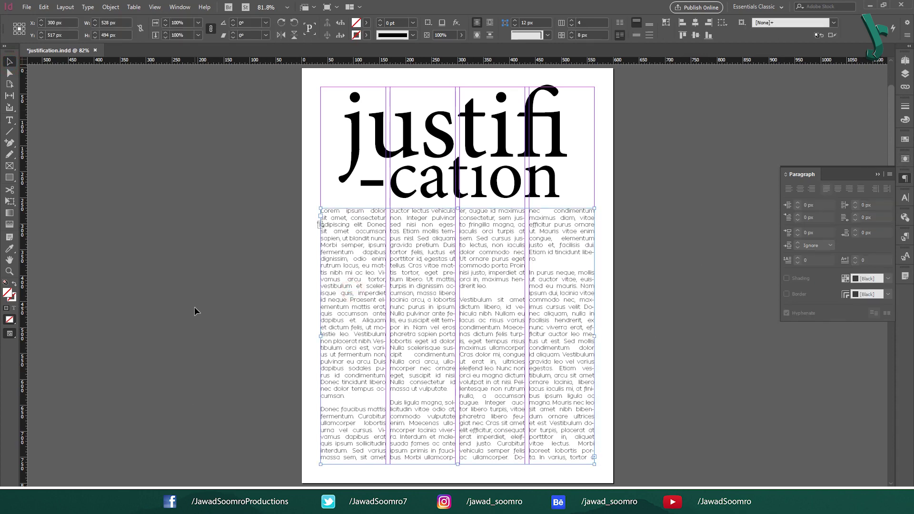
left_click(148, 315)
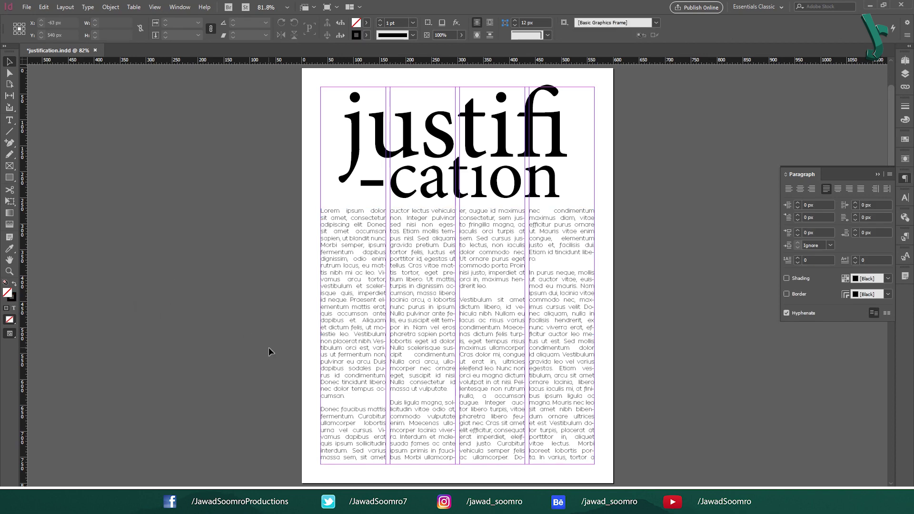
left_click(881, 177)
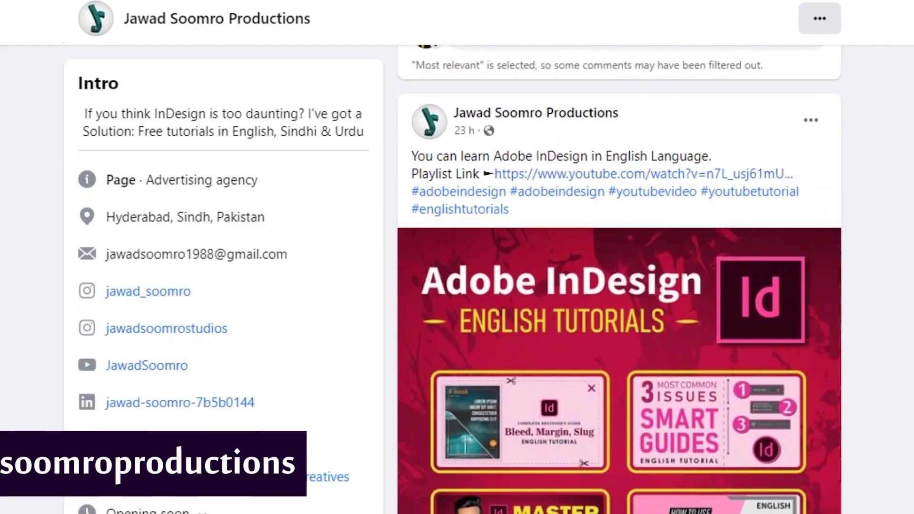
scroll(457, 257, "up", 11)
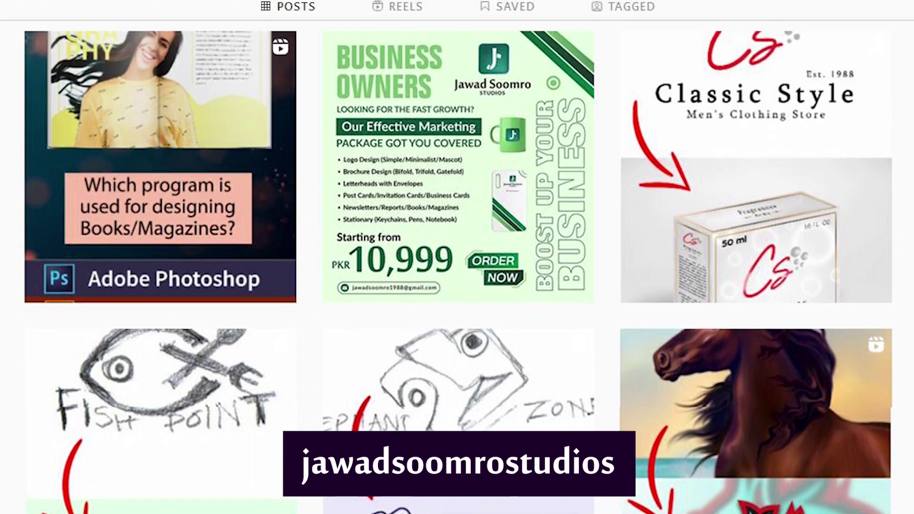
scroll(457, 257, "up", 6)
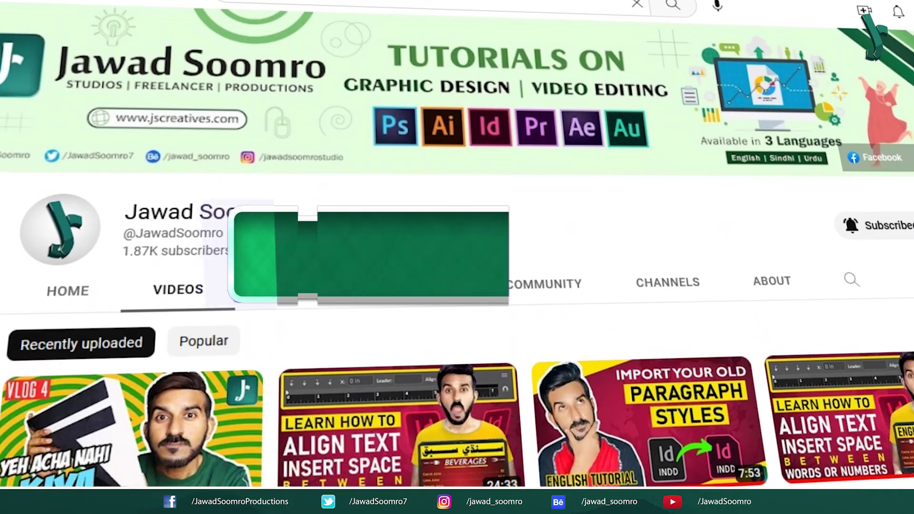
scroll(457, 257, "down", 10)
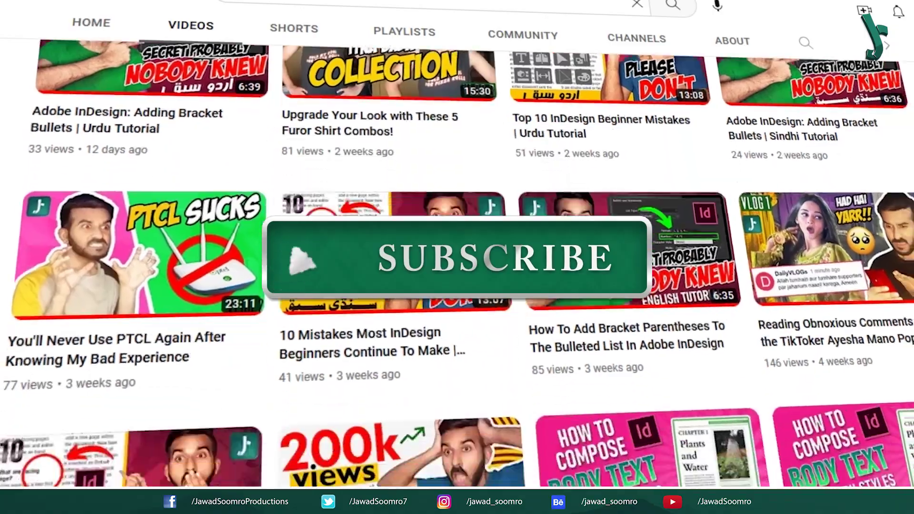
scroll(457, 258, "down", 20)
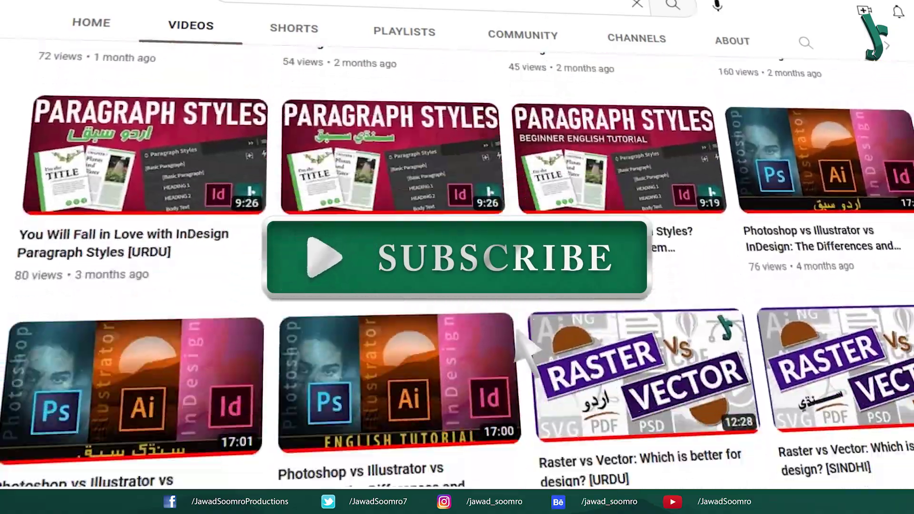
scroll(524, 340, "down", 20)
scroll(457, 257, "down", 10)
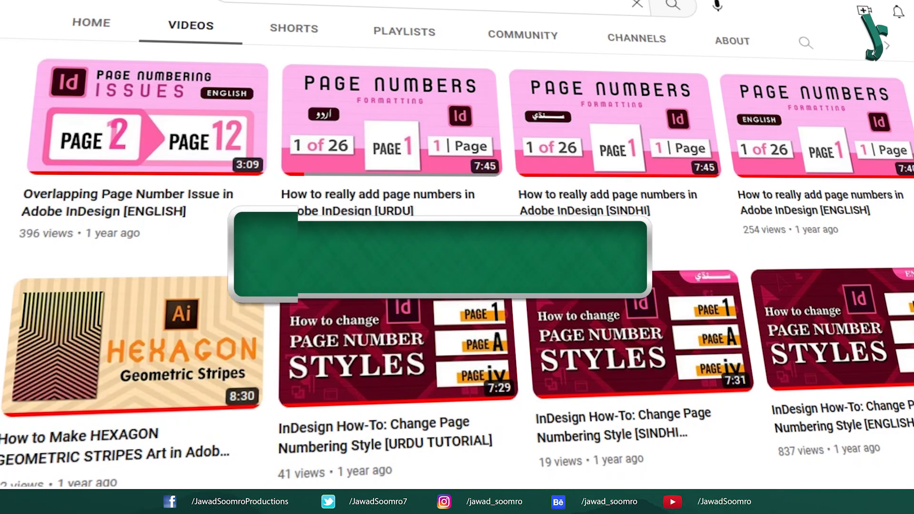